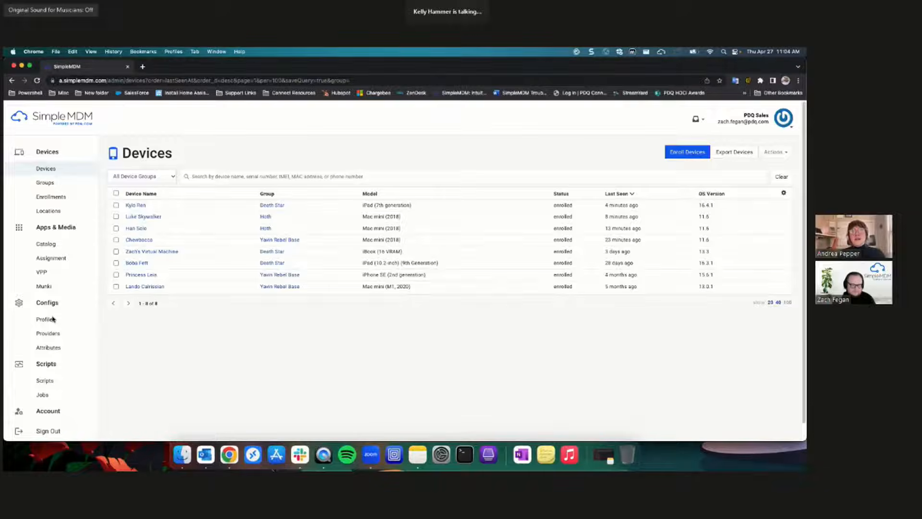
Start a new Firmware Password configuration profile and name it "So Secure".
{"action": "left_click", "coordinate": [47, 319]}
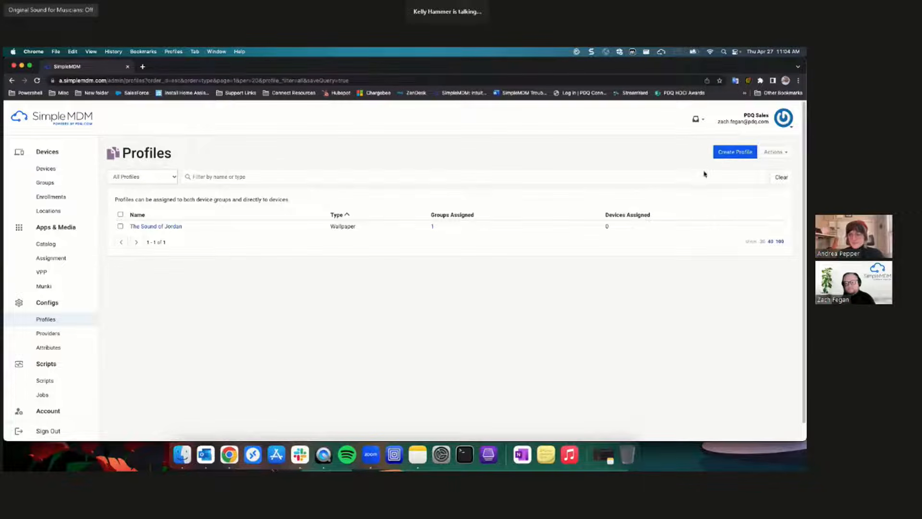
{"action": "left_click", "coordinate": [728, 153]}
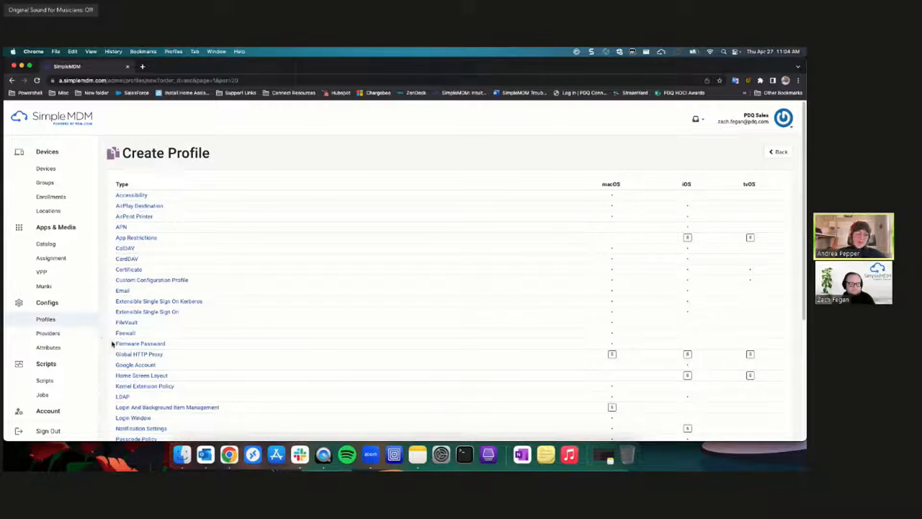
{"action": "left_click", "coordinate": [135, 344]}
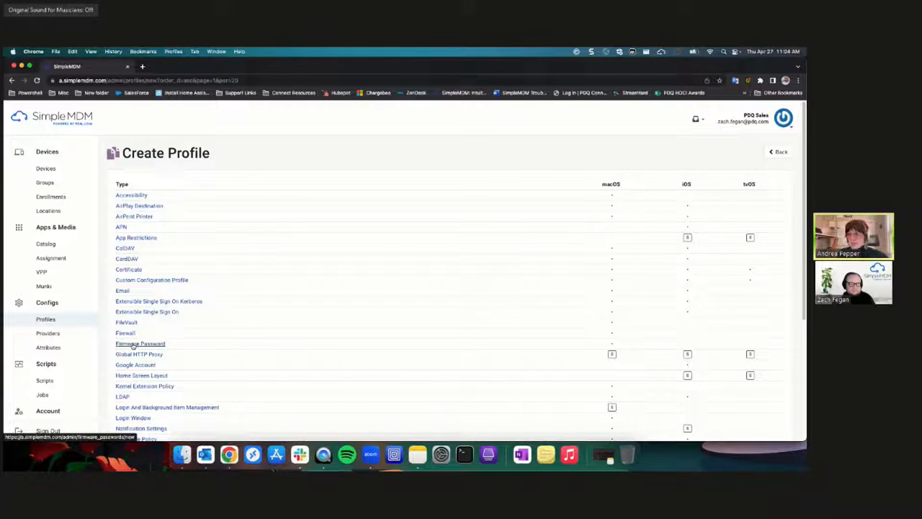
{"action": "scroll", "coordinate": [365, 240], "scroll_direction": "down", "scroll_amount": 1}
{"action": "left_click", "coordinate": [281, 202]}
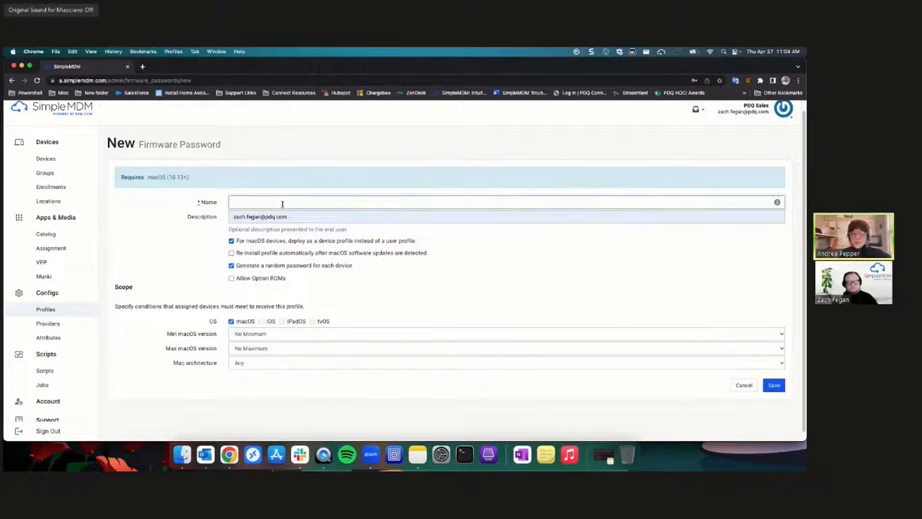
{"action": "type", "text": "So Secure"}
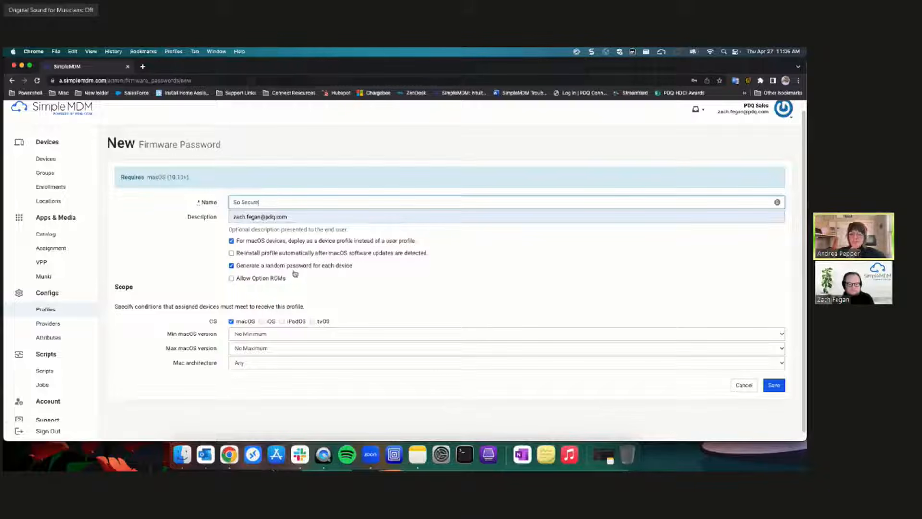
Turn off random password generation for each device, check the manual password field, and leave the firmware profile unsaved.
{"action": "left_click", "coordinate": [231, 266]}
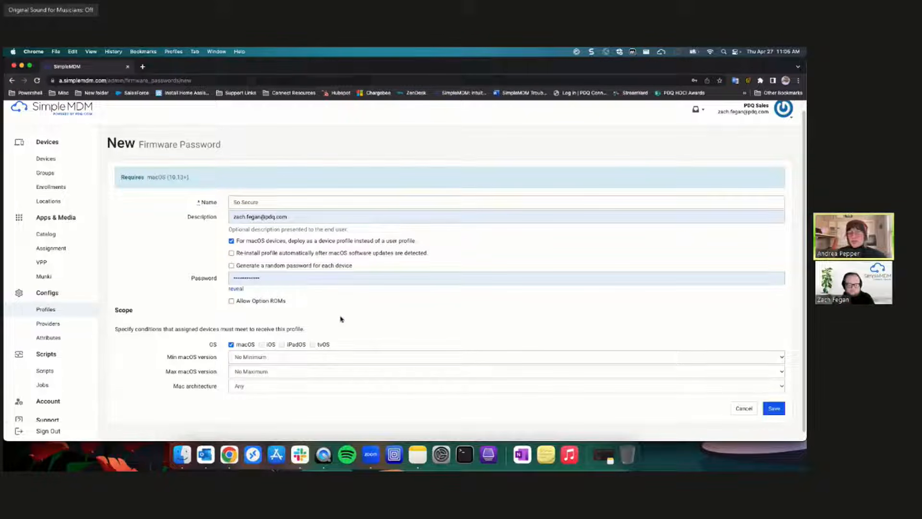
{"action": "left_click", "coordinate": [275, 281]}
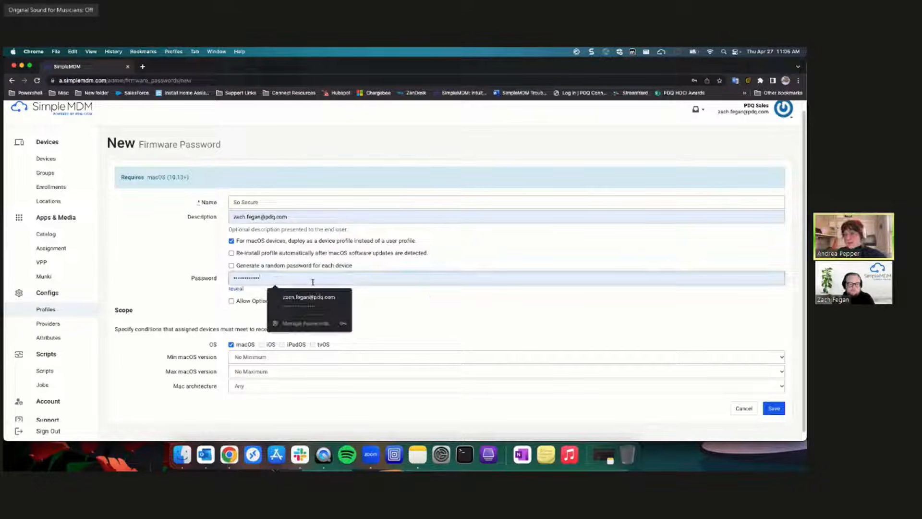
{"action": "left_click", "coordinate": [422, 297]}
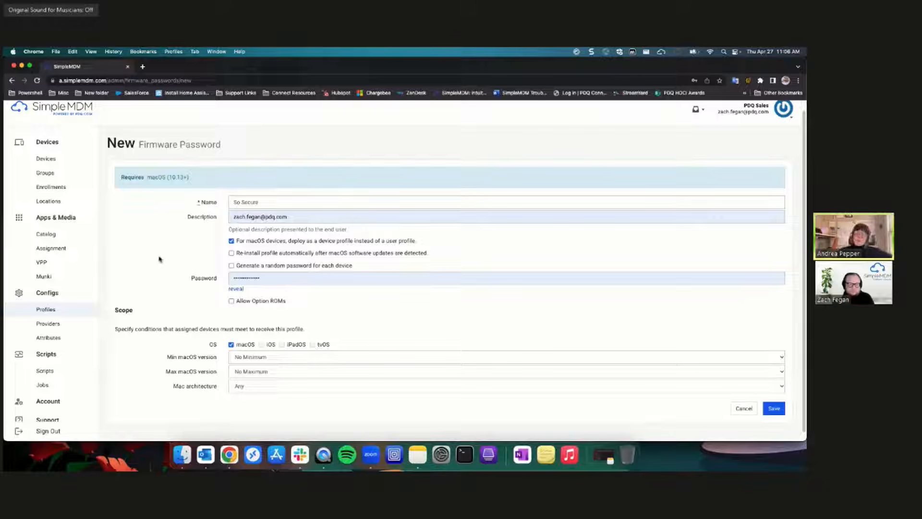
{"action": "left_click", "coordinate": [12, 81]}
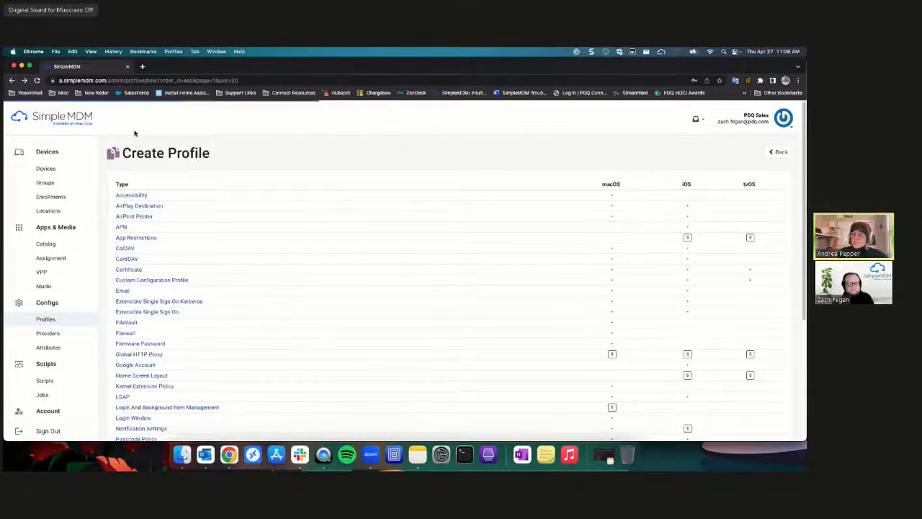
Start a new FileVault profile and set the bypasses allowed at login to "Force encryption at login".
{"action": "scroll", "coordinate": [199, 293], "scroll_direction": "down", "scroll_amount": 2}
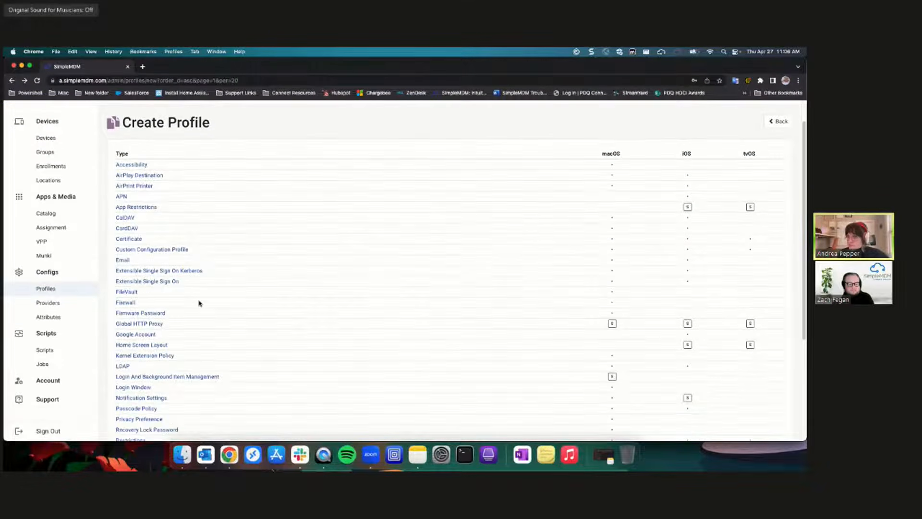
{"action": "left_click", "coordinate": [138, 293]}
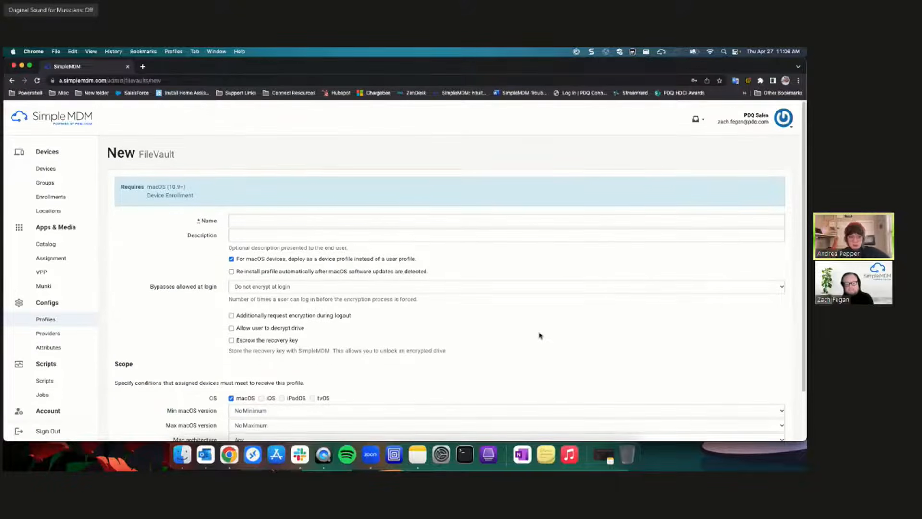
{"action": "scroll", "coordinate": [540, 334], "scroll_direction": "down", "scroll_amount": 1}
{"action": "scroll", "coordinate": [540, 335], "scroll_direction": "down", "scroll_amount": 1}
{"action": "scroll", "coordinate": [539, 335], "scroll_direction": "down", "scroll_amount": 1}
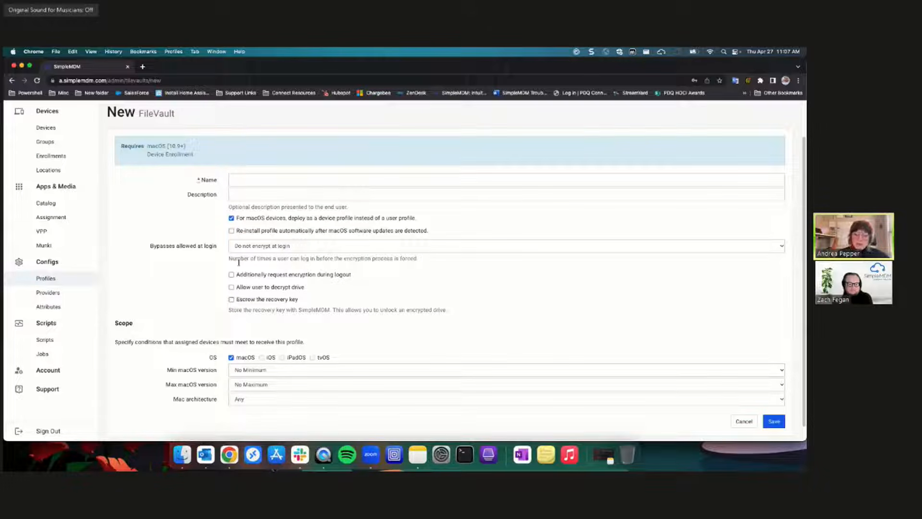
{"action": "left_click", "coordinate": [283, 246]}
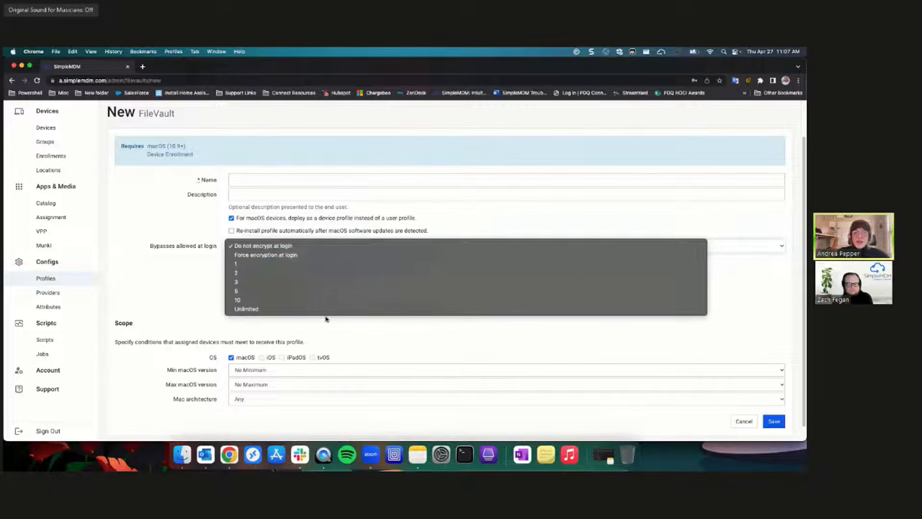
{"action": "left_click", "coordinate": [333, 255]}
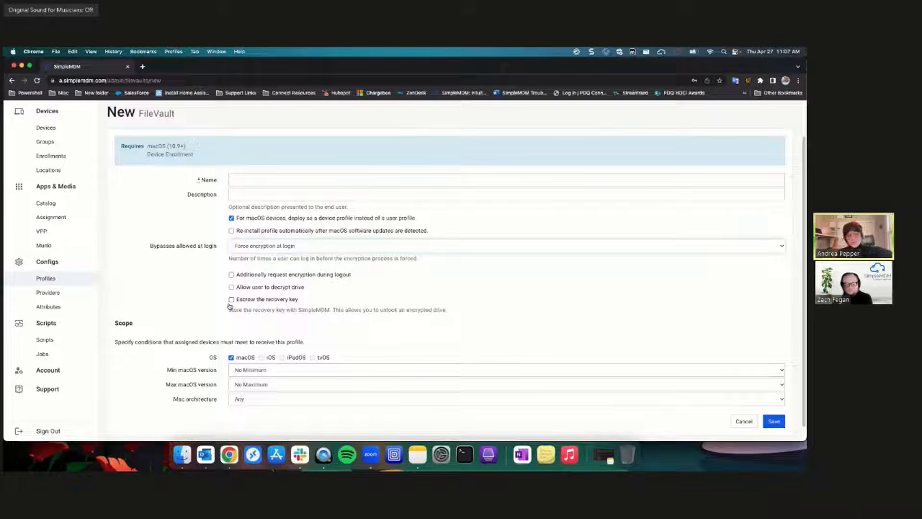
Check the Mac architecture choices in the FileVault profile's scope and return to the profile types without saving.
{"action": "left_click", "coordinate": [259, 399]}
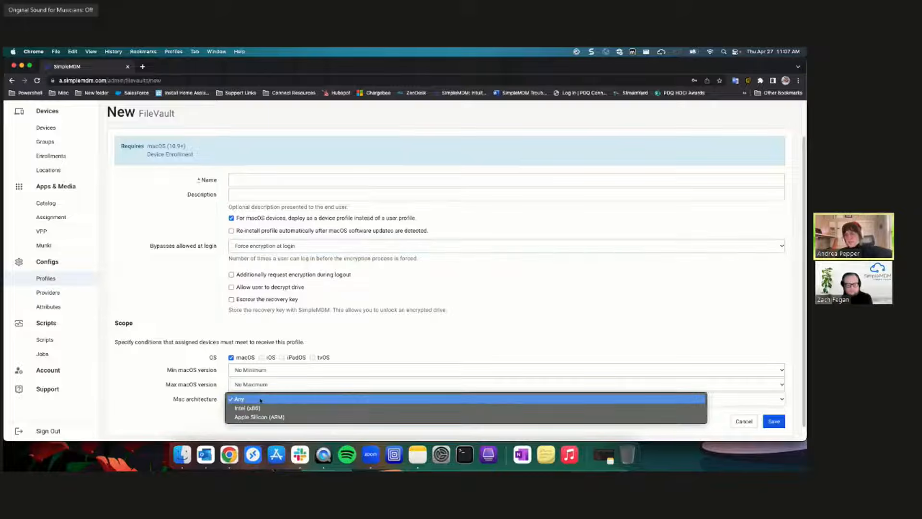
{"action": "left_click", "coordinate": [390, 351]}
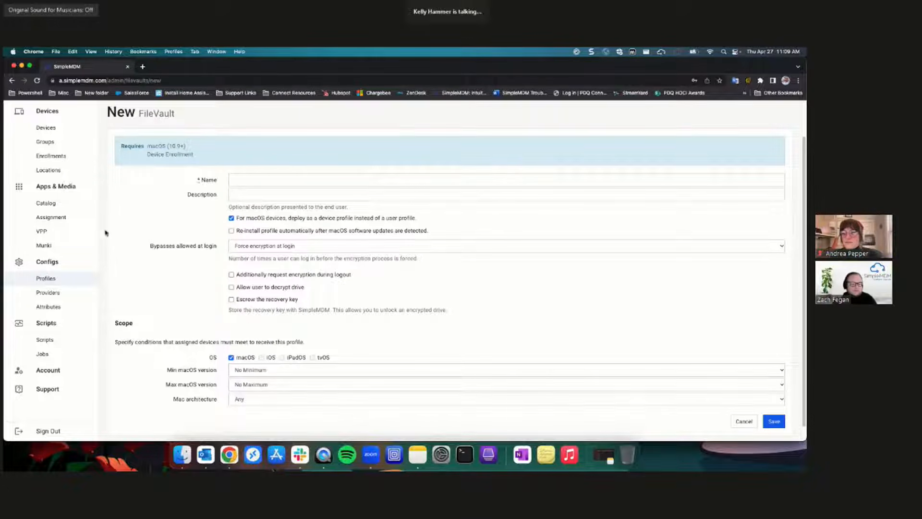
{"action": "left_click", "coordinate": [12, 80]}
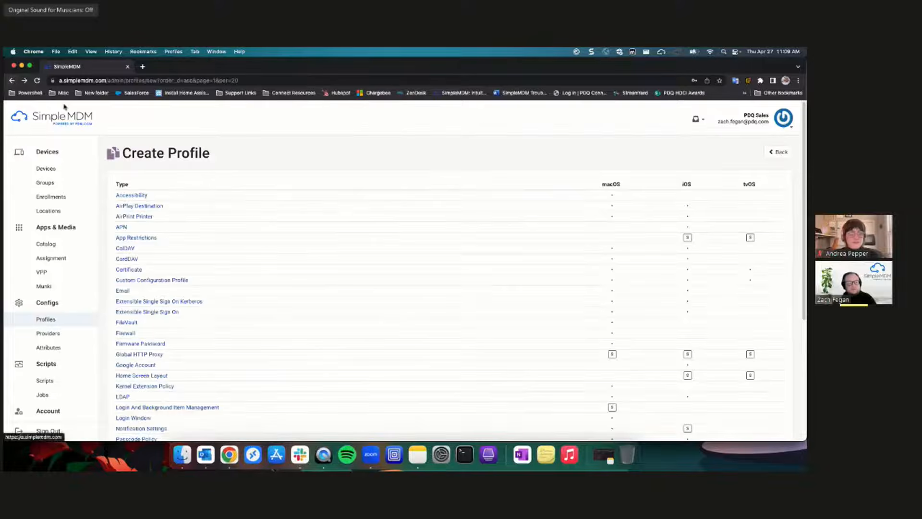
Start a new Passcode Policy profile from the list of profile types.
{"action": "scroll", "coordinate": [269, 279], "scroll_direction": "down", "scroll_amount": 1}
{"action": "scroll", "coordinate": [227, 264], "scroll_direction": "down", "scroll_amount": 2}
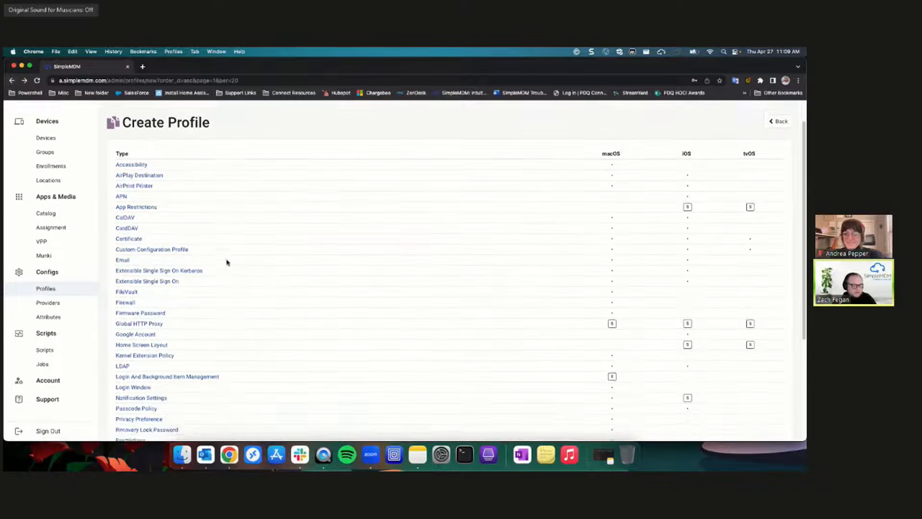
{"action": "scroll", "coordinate": [227, 263], "scroll_direction": "down", "scroll_amount": 1}
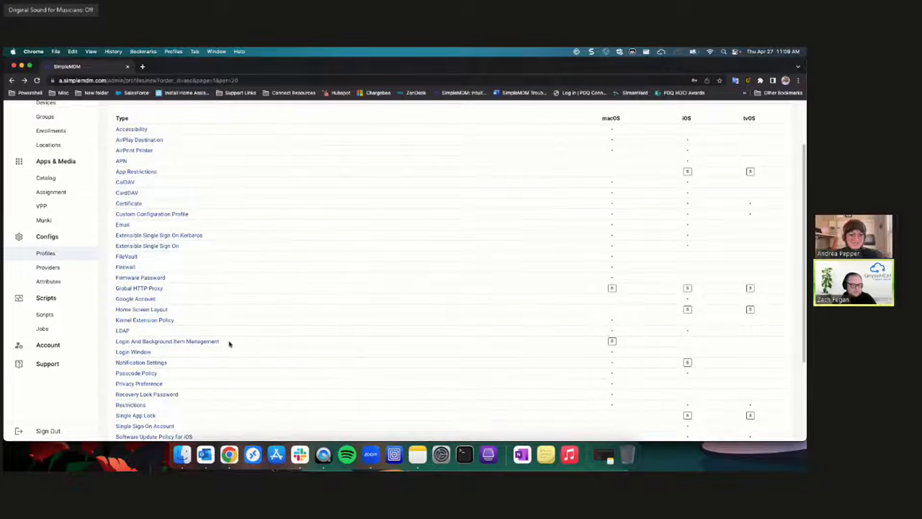
{"action": "left_click", "coordinate": [145, 376]}
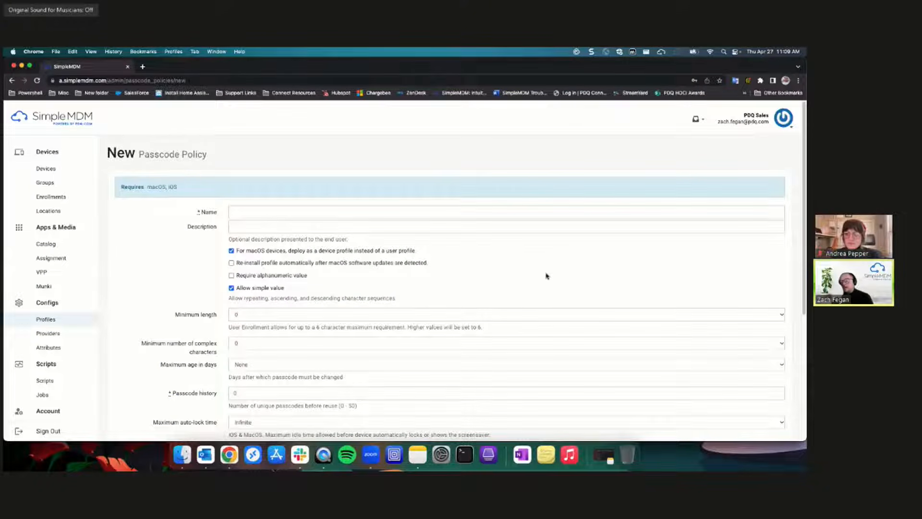
Try requiring an alphanumeric value in the passcode policy, and turn the requirement off again.
{"action": "scroll", "coordinate": [571, 272], "scroll_direction": "down", "scroll_amount": 1}
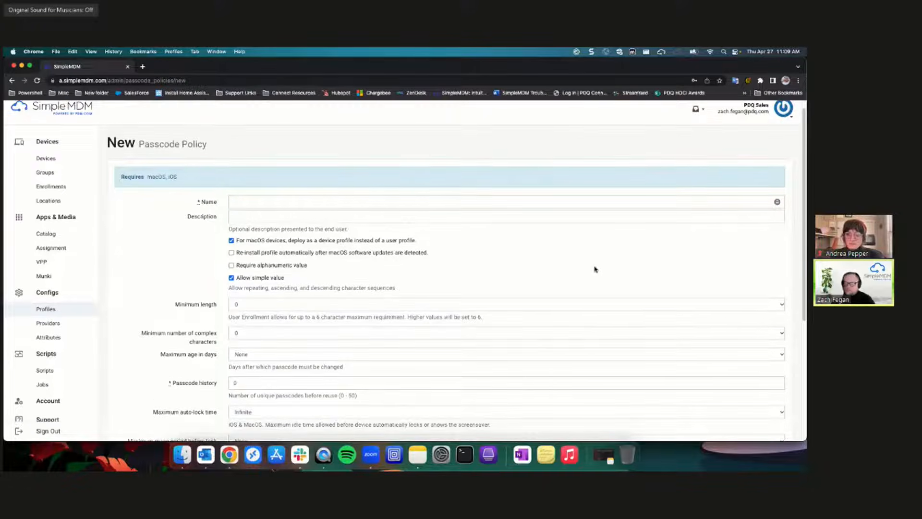
{"action": "scroll", "coordinate": [595, 270], "scroll_direction": "down", "scroll_amount": 3}
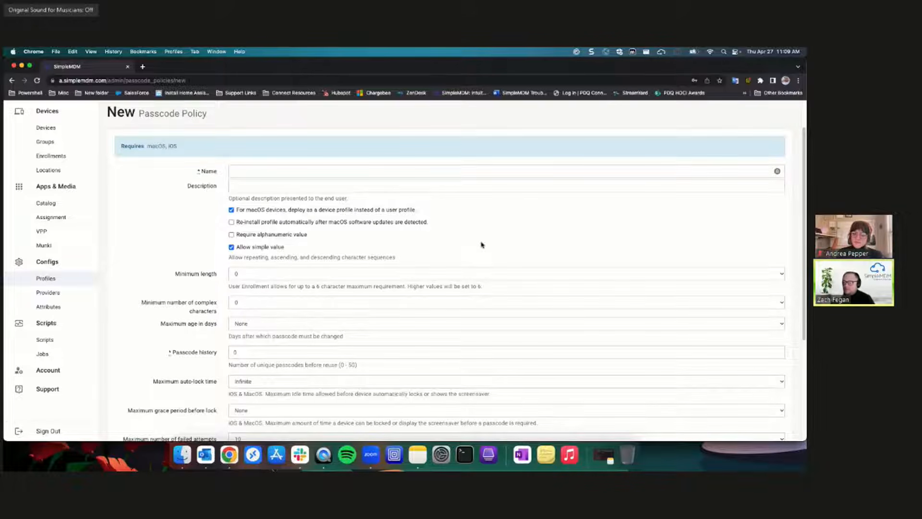
{"action": "scroll", "coordinate": [481, 246], "scroll_direction": "down", "scroll_amount": 1}
{"action": "scroll", "coordinate": [482, 245], "scroll_direction": "down", "scroll_amount": 1}
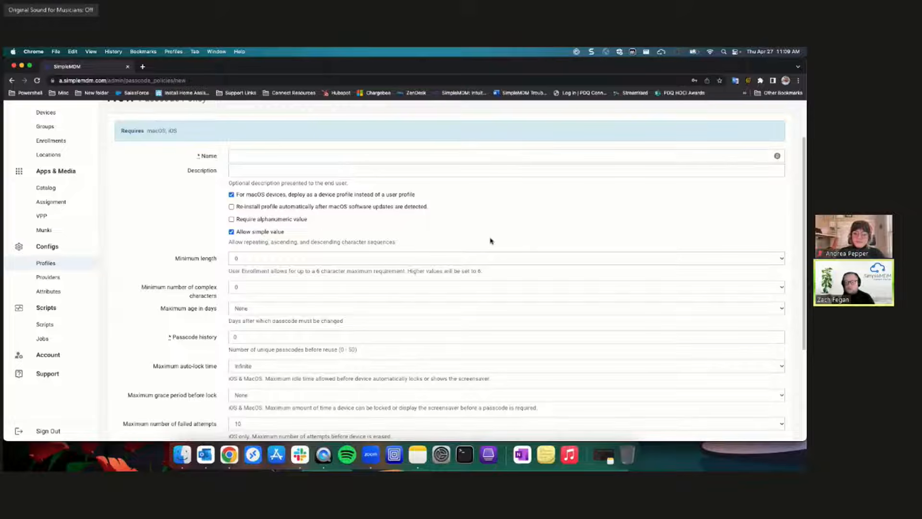
{"action": "scroll", "coordinate": [430, 214], "scroll_direction": "down", "scroll_amount": 2}
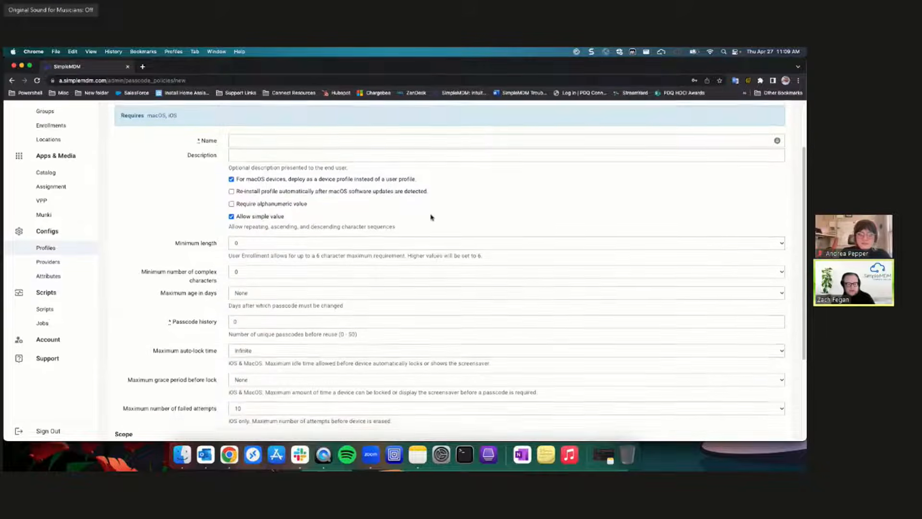
{"action": "scroll", "coordinate": [428, 214], "scroll_direction": "down", "scroll_amount": 1}
{"action": "left_click", "coordinate": [232, 188]}
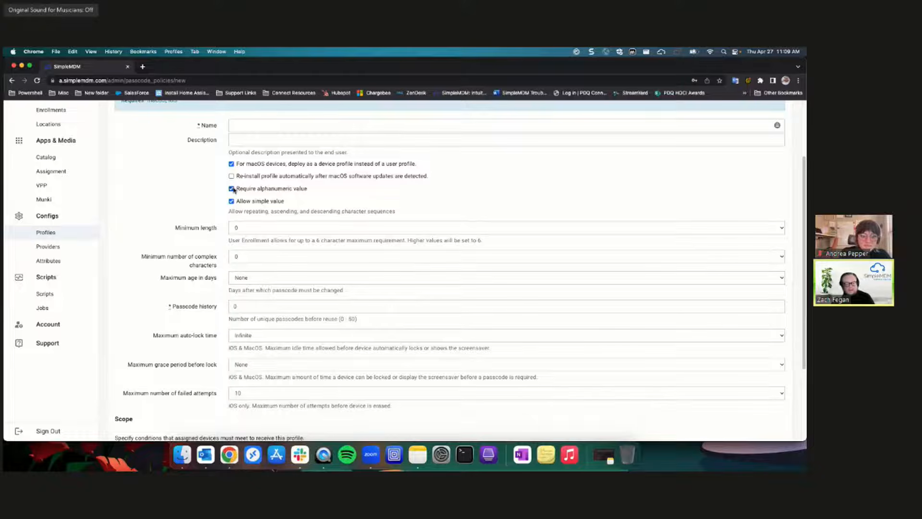
{"action": "left_click", "coordinate": [232, 188]}
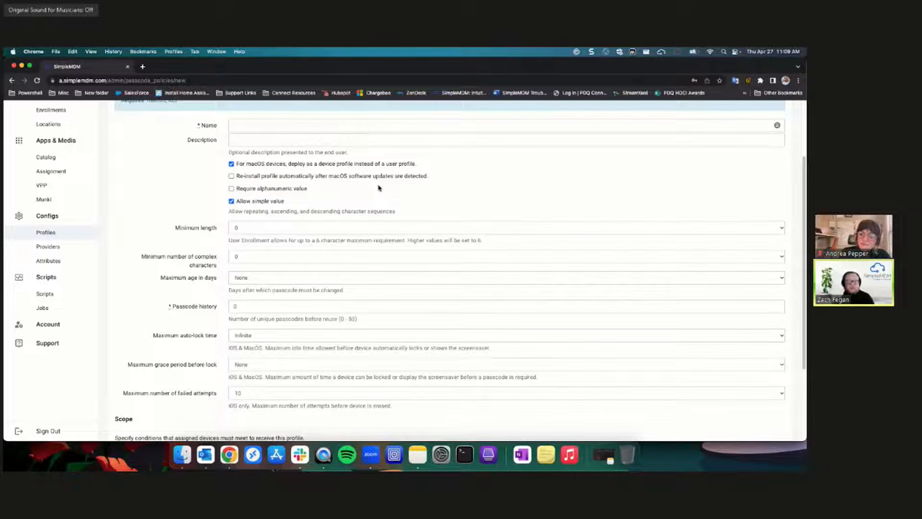
{"action": "scroll", "coordinate": [380, 188], "scroll_direction": "down", "scroll_amount": 1}
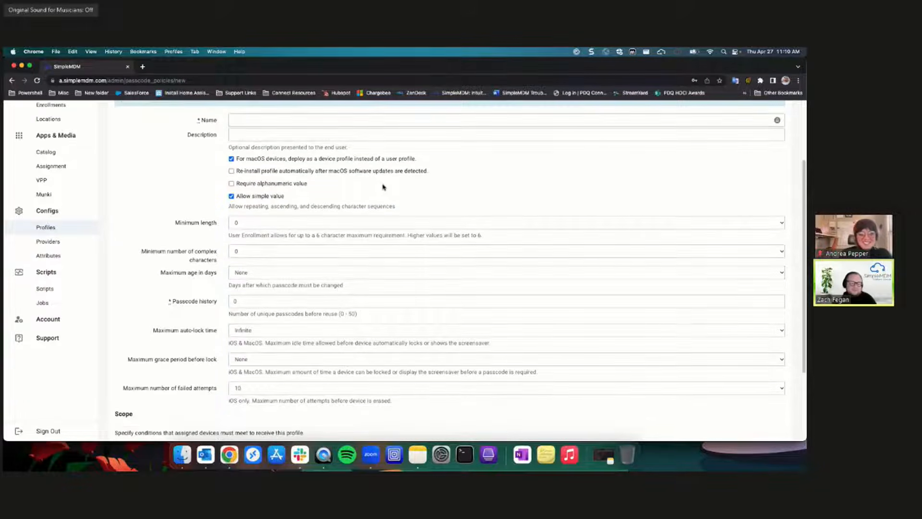
Examine the choices for minimum length, minimum number of complex characters and maximum age in days.
{"action": "left_click", "coordinate": [309, 222]}
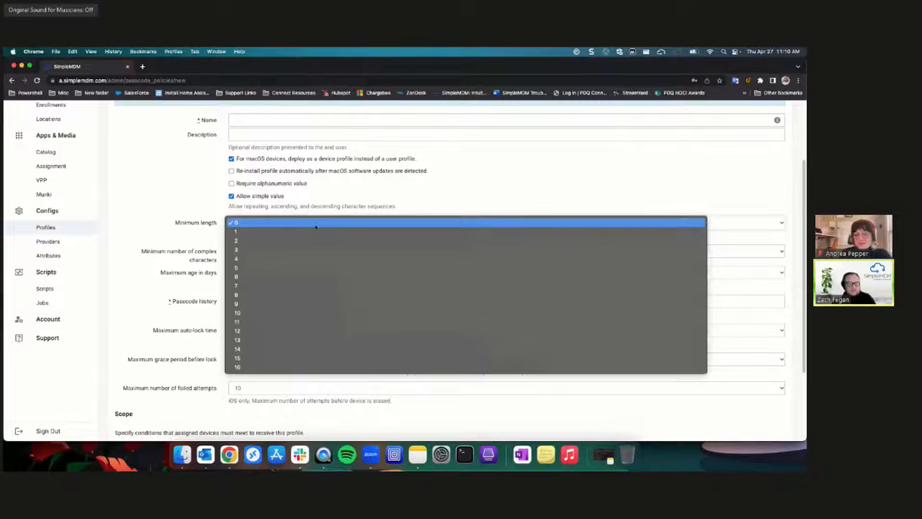
{"action": "left_click", "coordinate": [309, 221]}
{"action": "left_click", "coordinate": [298, 254]}
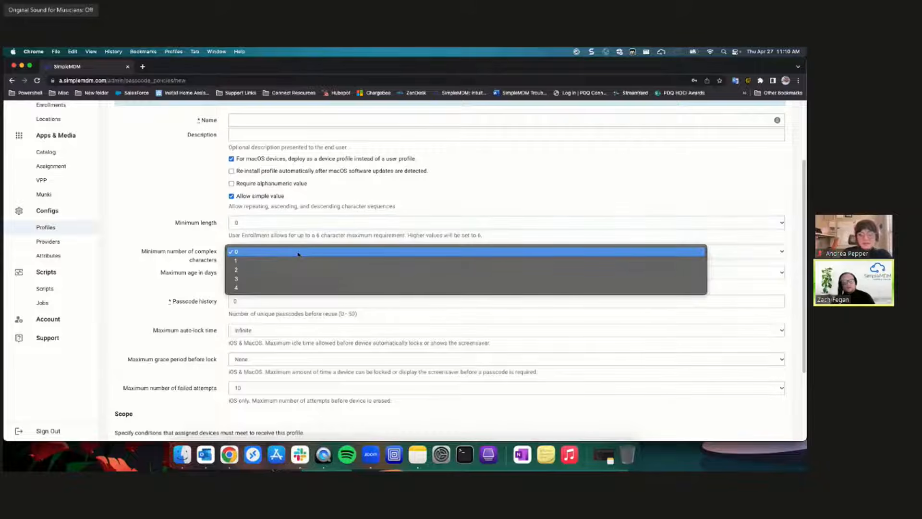
{"action": "left_click", "coordinate": [470, 196]}
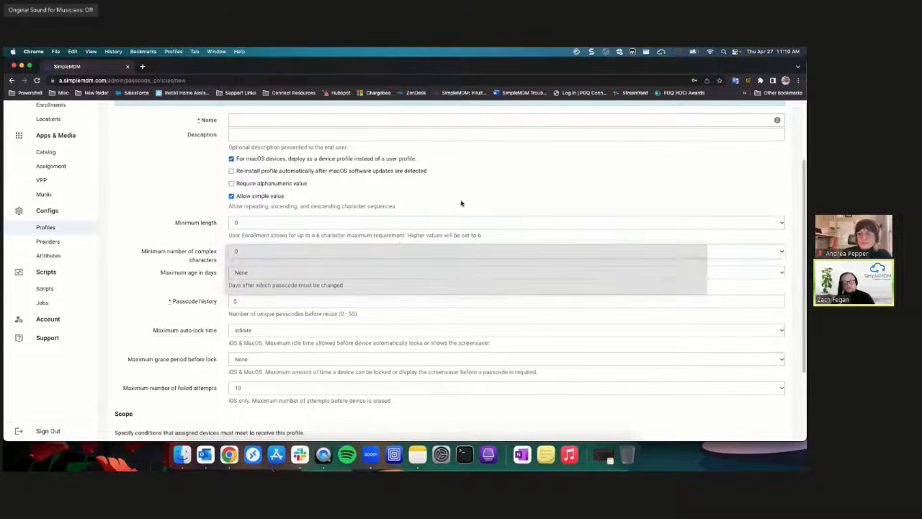
{"action": "left_click", "coordinate": [328, 273]}
{"action": "left_click", "coordinate": [523, 197]}
Examine the passcode history, auto-lock time, grace period and failed attempts settings of the passcode policy.
{"action": "scroll", "coordinate": [385, 299], "scroll_direction": "down", "scroll_amount": 1}
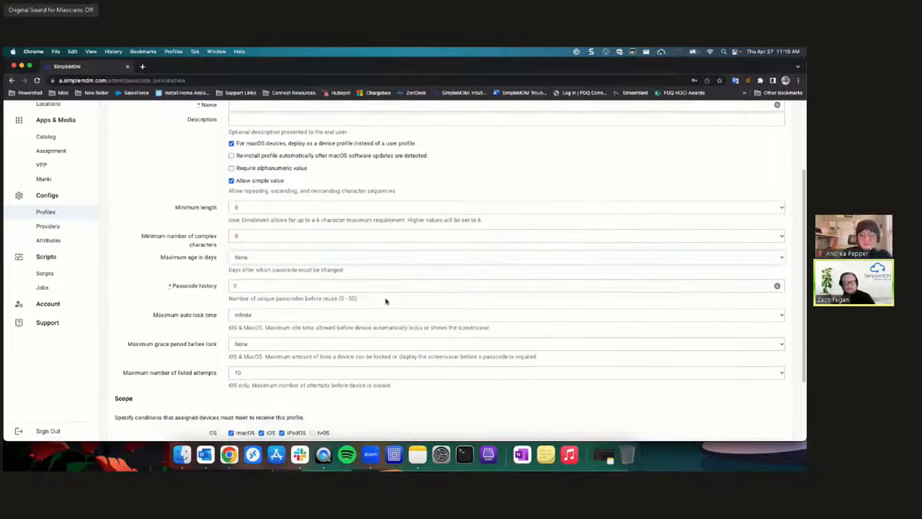
{"action": "scroll", "coordinate": [387, 301], "scroll_direction": "down", "scroll_amount": 1}
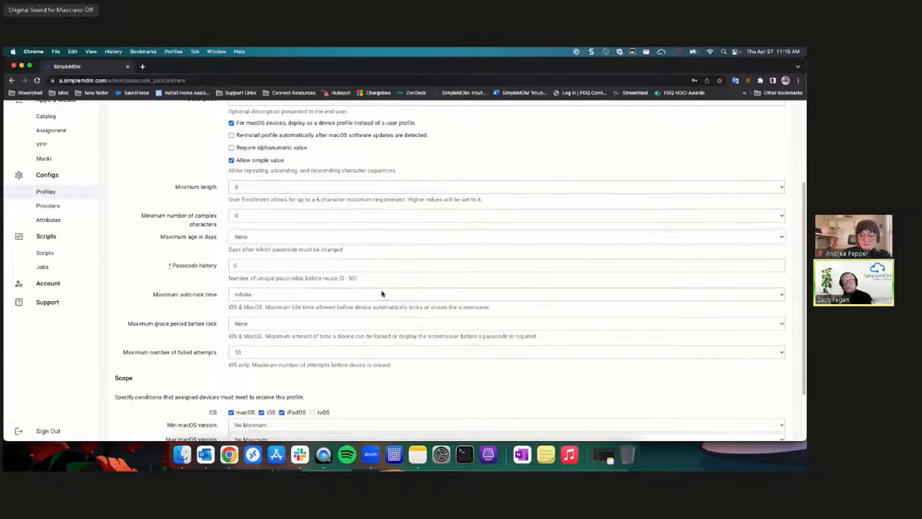
{"action": "left_click", "coordinate": [363, 268]}
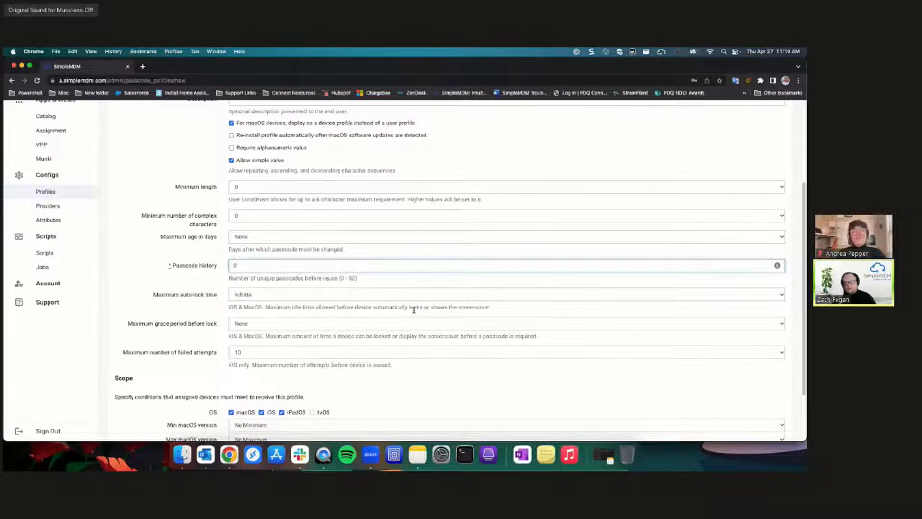
{"action": "scroll", "coordinate": [192, 347], "scroll_direction": "down", "scroll_amount": 2}
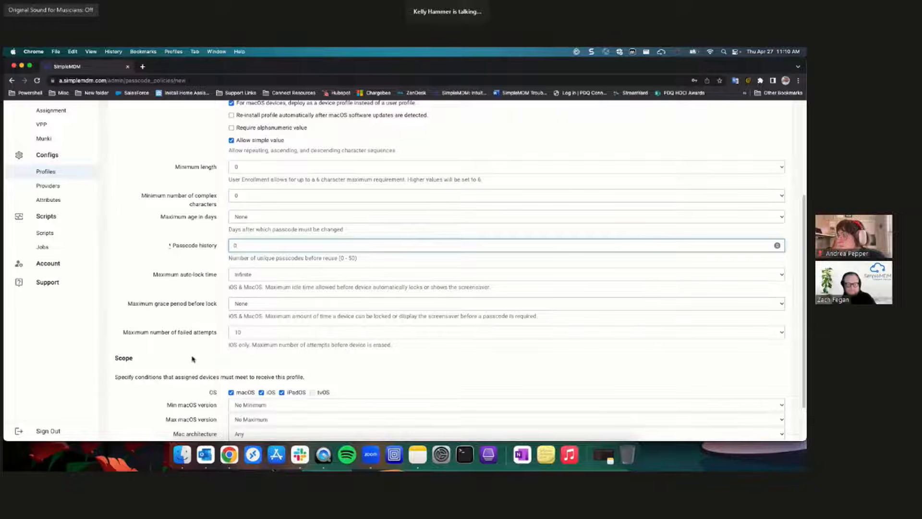
{"action": "scroll", "coordinate": [191, 361], "scroll_direction": "up", "scroll_amount": 2}
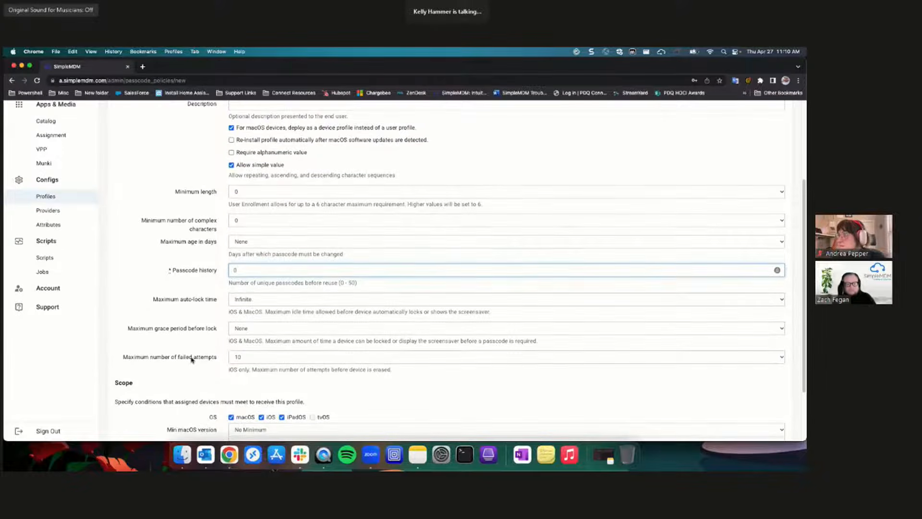
{"action": "scroll", "coordinate": [192, 360], "scroll_direction": "up", "scroll_amount": 1}
{"action": "scroll", "coordinate": [191, 361], "scroll_direction": "up", "scroll_amount": 1}
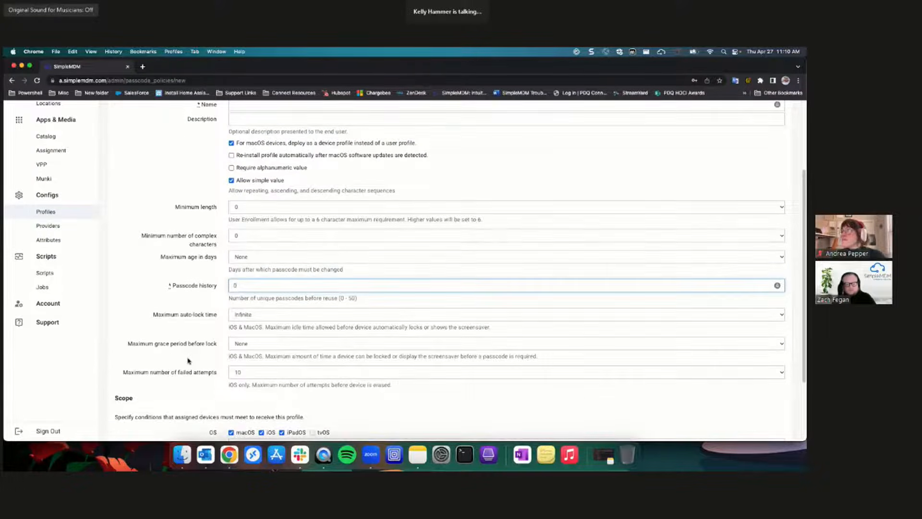
{"action": "scroll", "coordinate": [188, 360], "scroll_direction": "up", "scroll_amount": 2}
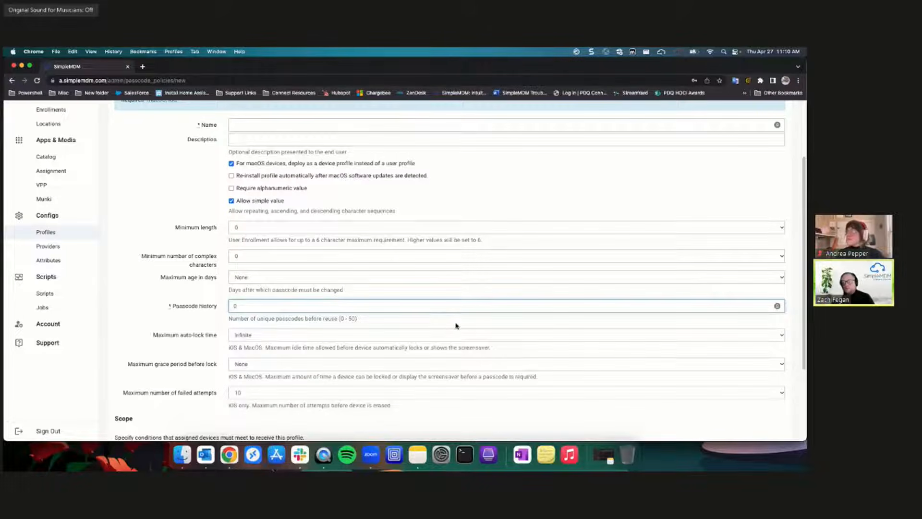
{"action": "scroll", "coordinate": [456, 326], "scroll_direction": "up", "scroll_amount": 1}
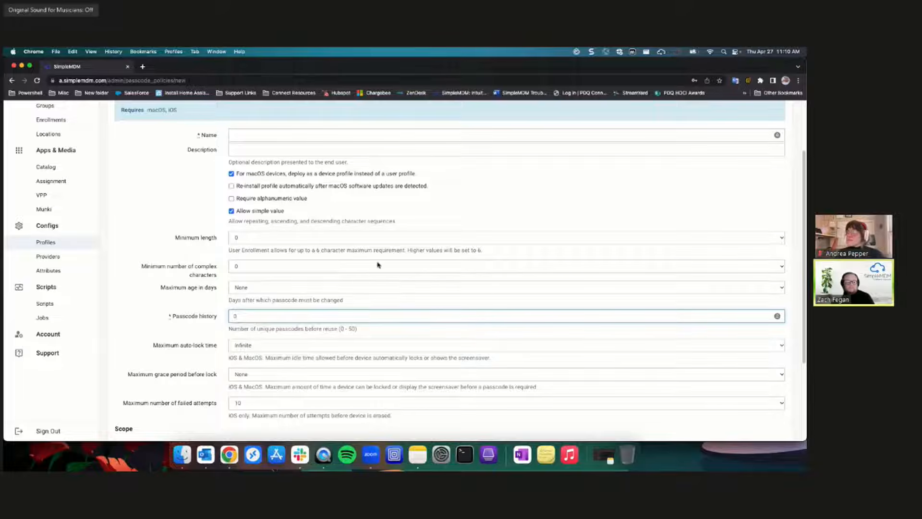
{"action": "scroll", "coordinate": [393, 255], "scroll_direction": "up", "scroll_amount": 1}
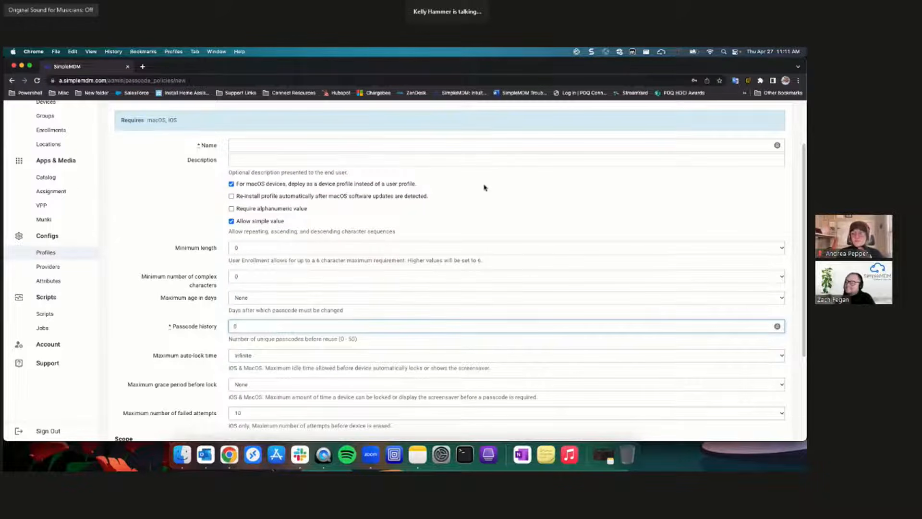
{"action": "left_click", "coordinate": [187, 203]}
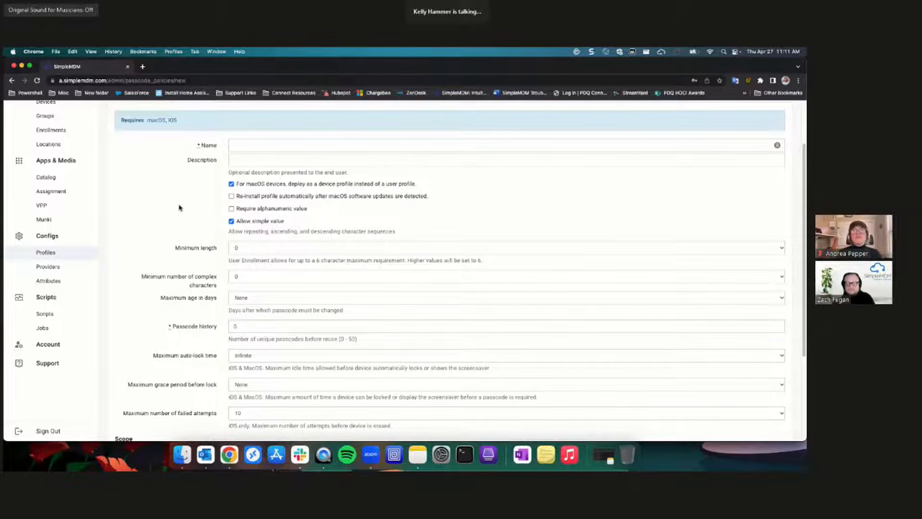
Leave the passcode policy unsaved and start a new Wireless Network profile from the list of profile types.
{"action": "key", "text": "super+bracketleft"}
{"action": "scroll", "coordinate": [265, 243], "scroll_direction": "down", "scroll_amount": 3}
{"action": "scroll", "coordinate": [267, 243], "scroll_direction": "down", "scroll_amount": 3}
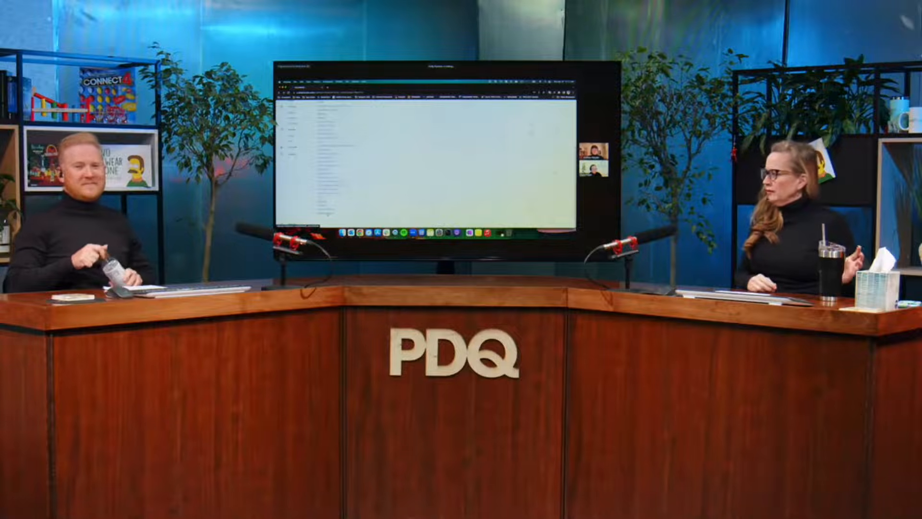
{"action": "left_click", "coordinate": [328, 215]}
{"action": "scroll", "coordinate": [413, 199], "scroll_direction": "down", "scroll_amount": 1}
{"action": "scroll", "coordinate": [425, 196], "scroll_direction": "down", "scroll_amount": 1}
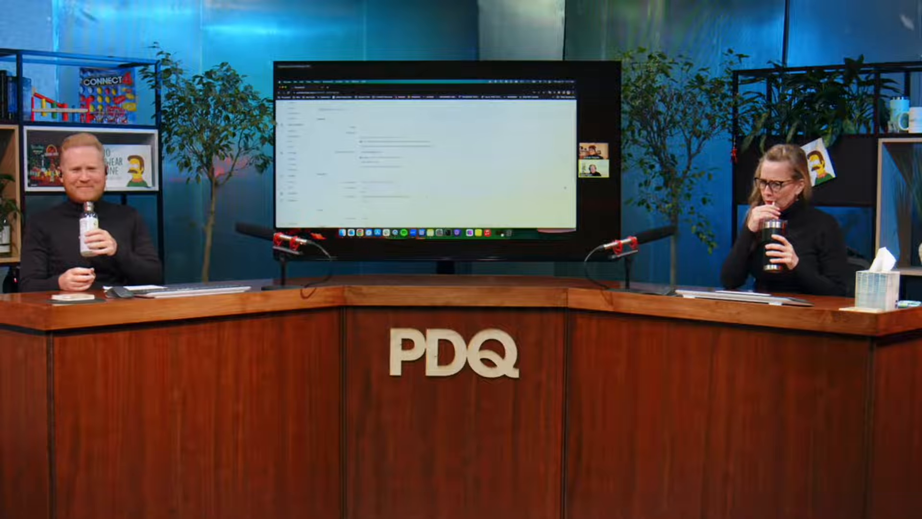
{"action": "scroll", "coordinate": [425, 196], "scroll_direction": "down", "scroll_amount": 1}
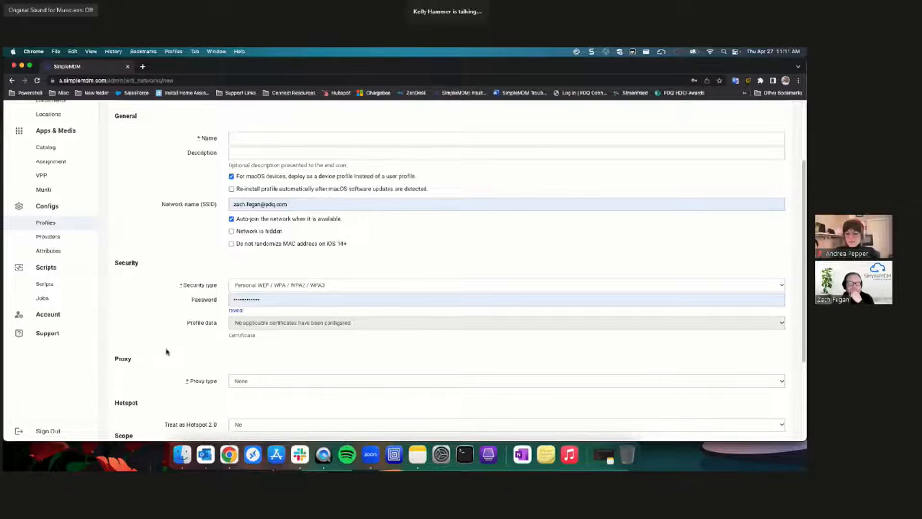
Replace the autofilled network name (SSID) with Guest.
{"action": "left_click", "coordinate": [385, 206]}
{"action": "left_click_drag", "start_coordinate": [354, 204], "coordinate": [195, 204]}
{"action": "key", "text": "BackSpace"}
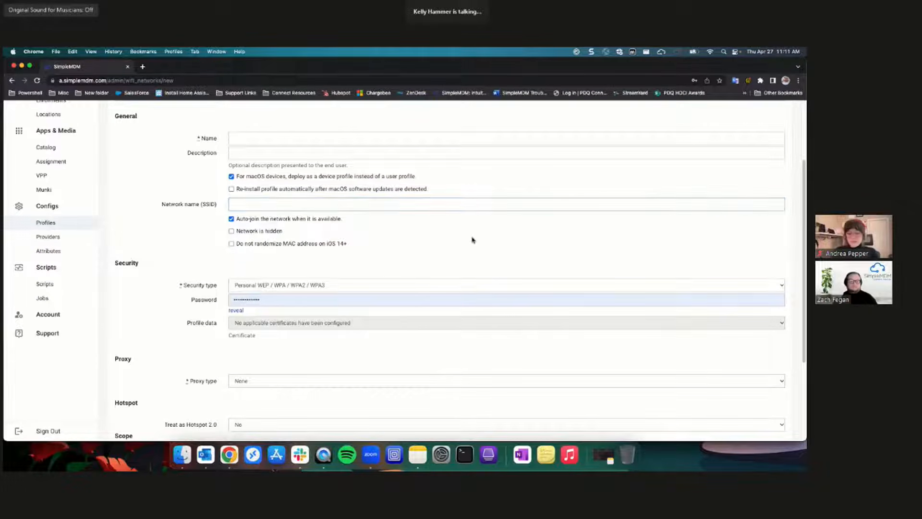
{"action": "left_click", "coordinate": [400, 209]}
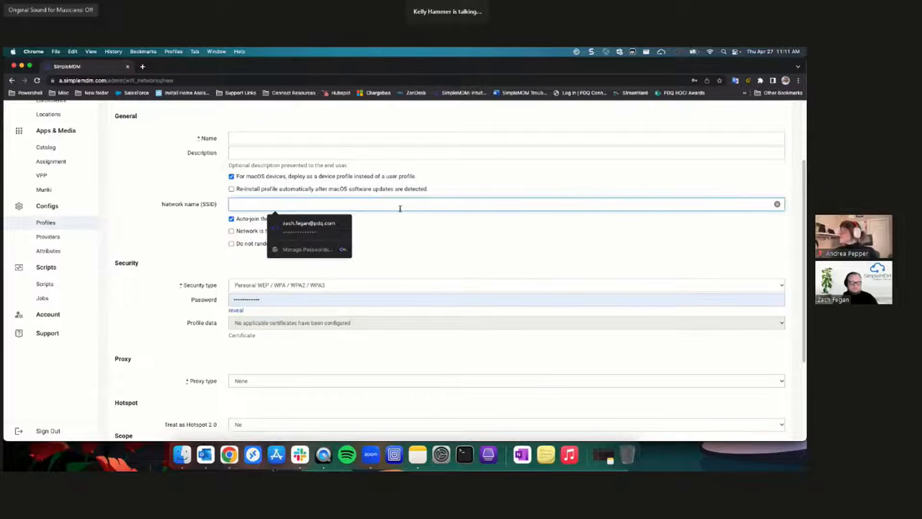
{"action": "type", "text": "Wifi Wi"}
{"action": "key", "text": "BackSpace"}
{"action": "key", "text": "BackSpace"}
{"action": "key", "text": "BackSpace"}
{"action": "key", "text": "BackSpace"}
{"action": "type", "text": "Guest"}
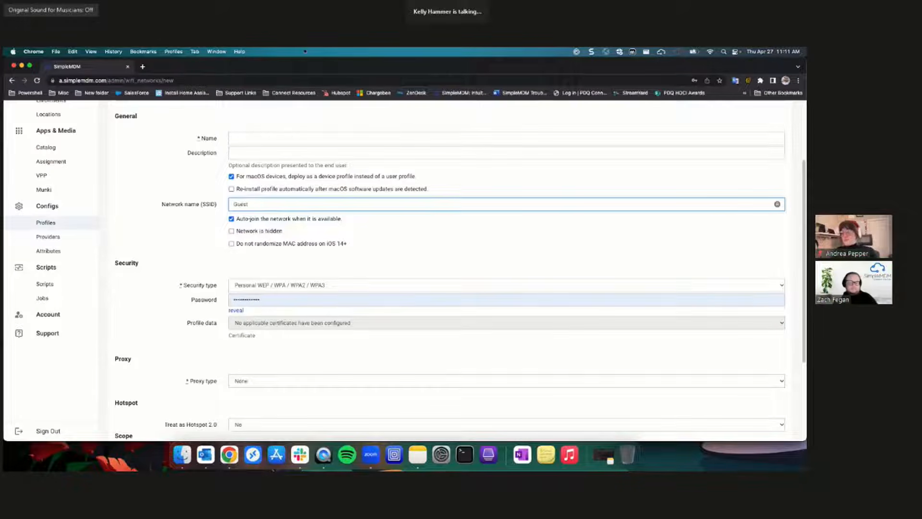
Name the wireless network profile "Wifi When you can love".
{"action": "left_click", "coordinate": [299, 137]}
{"action": "type", "text": "Wifi W"}
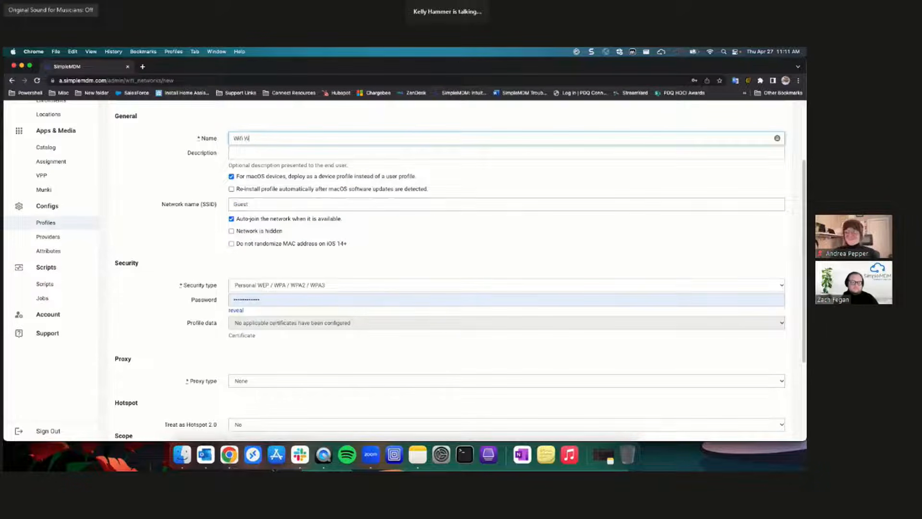
{"action": "type", "text": "ve"}
Change the network name (SSID) of the wireless network profile to SaltNPepa.
{"action": "left_click", "coordinate": [269, 205]}
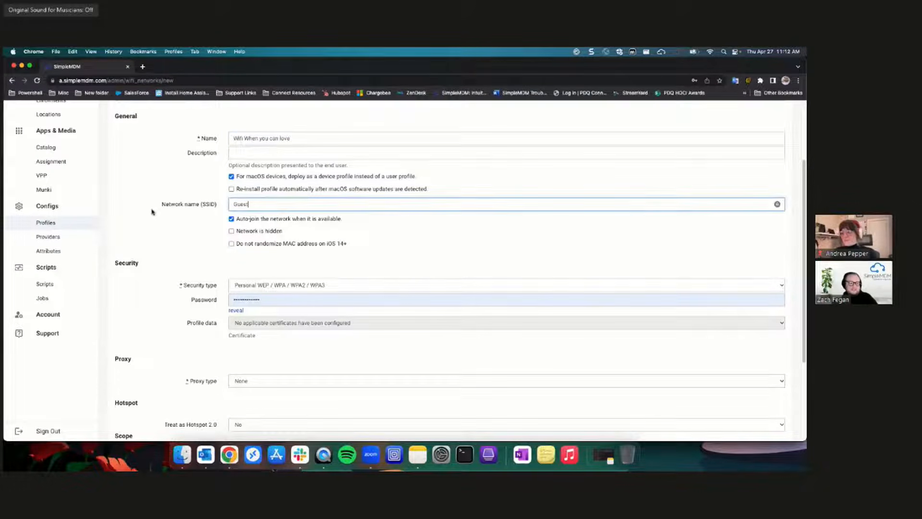
{"action": "key", "text": "BackSpace"}
{"action": "key", "text": "BackSpace"}
{"action": "key", "text": "BackSpace"}
{"action": "type", "text": "SaltNPe"}
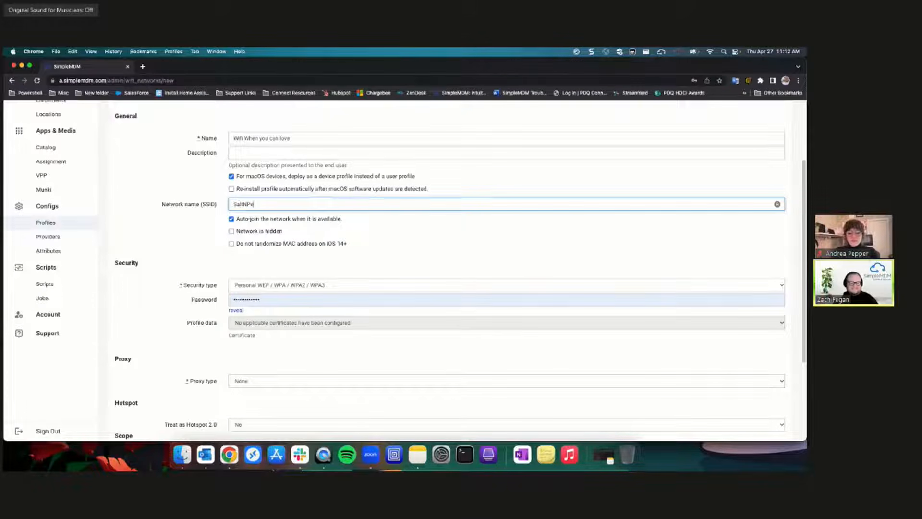
{"action": "type", "text": "pa"}
{"action": "left_click", "coordinate": [494, 267]}
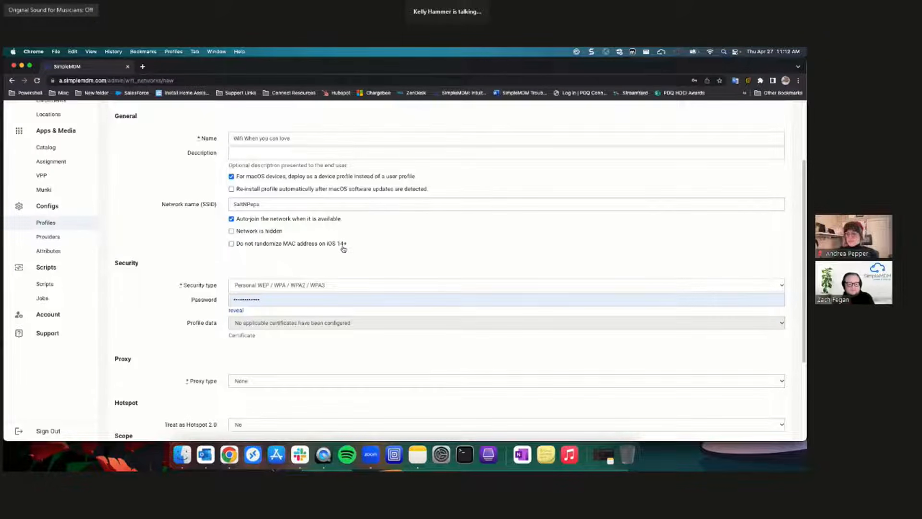
Enable the option not to randomize the MAC address on iOS 14+ and save the wireless network profile.
{"action": "left_click", "coordinate": [232, 243]}
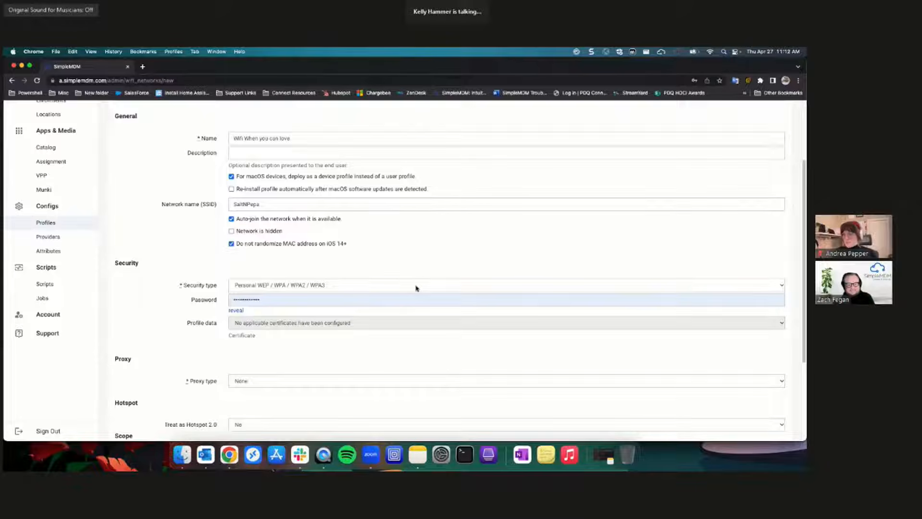
{"action": "scroll", "coordinate": [422, 287], "scroll_direction": "down", "scroll_amount": 1}
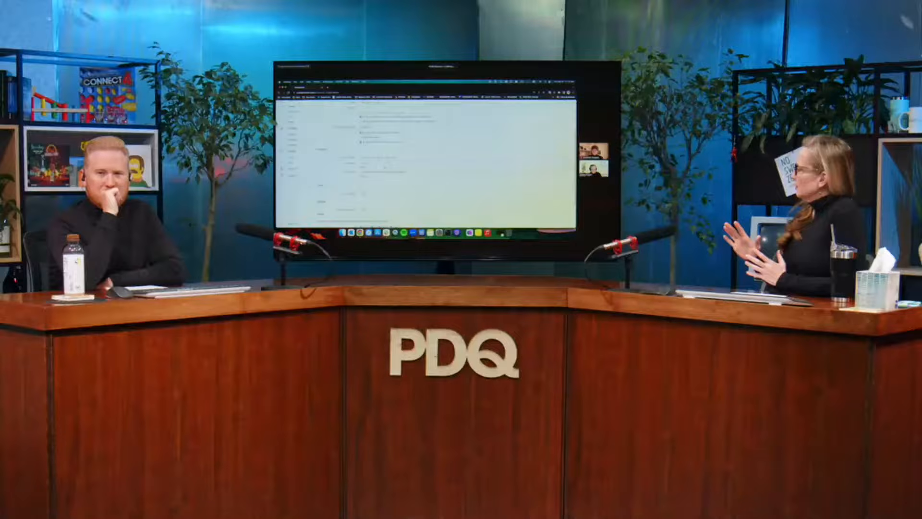
{"action": "scroll", "coordinate": [426, 163], "scroll_direction": "up", "scroll_amount": 3}
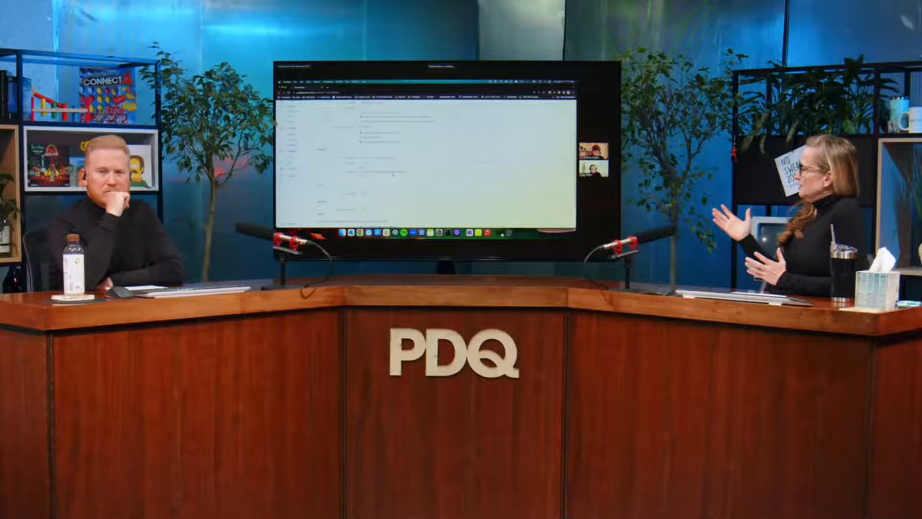
{"action": "scroll", "coordinate": [427, 163], "scroll_direction": "down", "scroll_amount": 5}
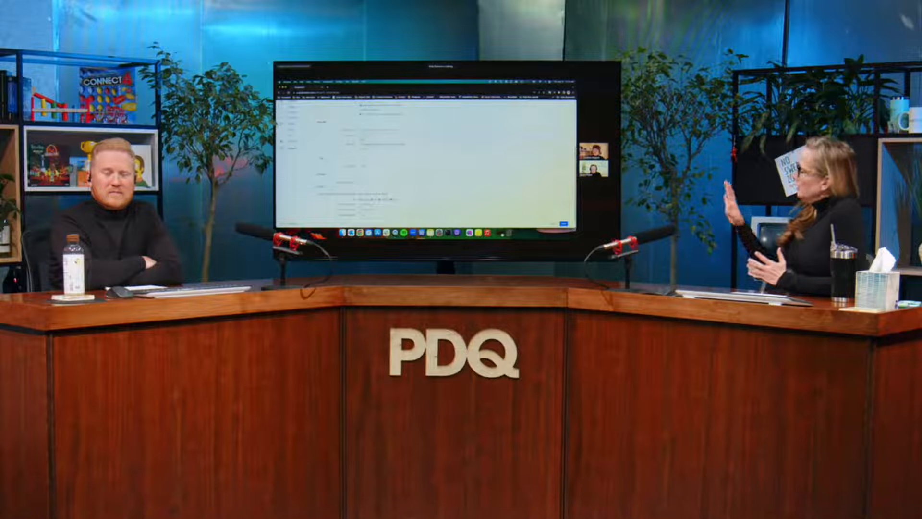
{"action": "left_click", "coordinate": [564, 224]}
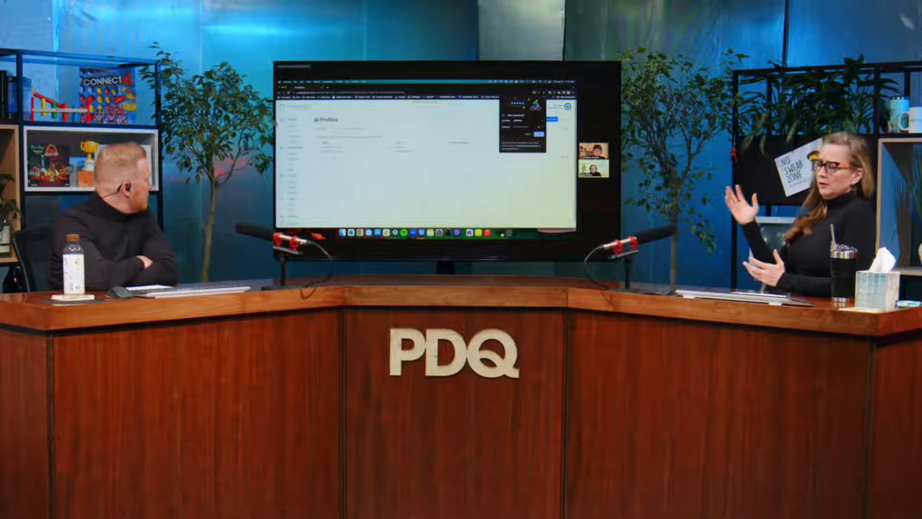
{"action": "left_click", "coordinate": [527, 134]}
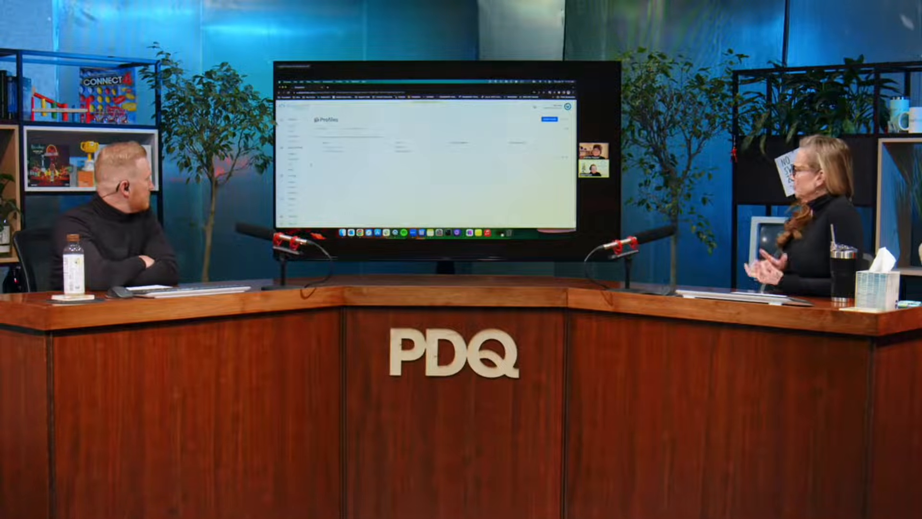
Create another profile of the Wireless Network type.
{"action": "left_click", "coordinate": [549, 118]}
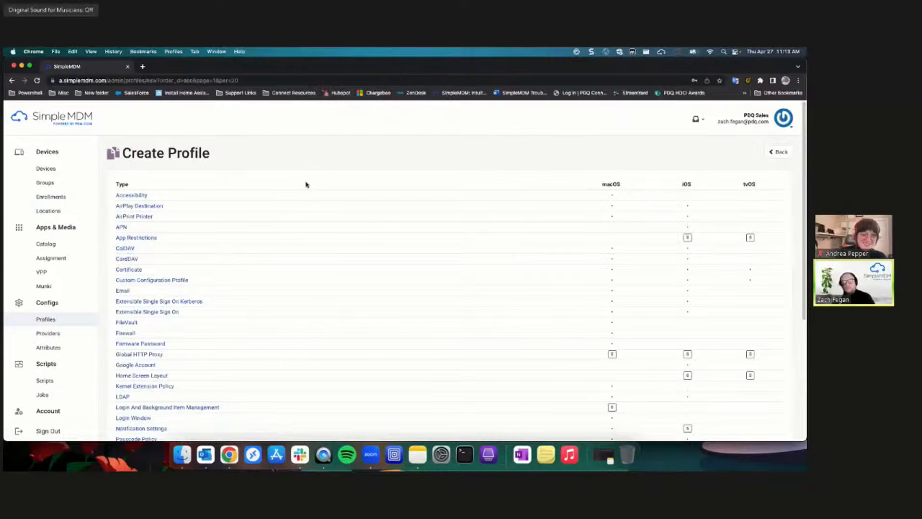
{"action": "scroll", "coordinate": [403, 137], "scroll_direction": "down", "scroll_amount": 1}
{"action": "scroll", "coordinate": [339, 202], "scroll_direction": "down", "scroll_amount": 5}
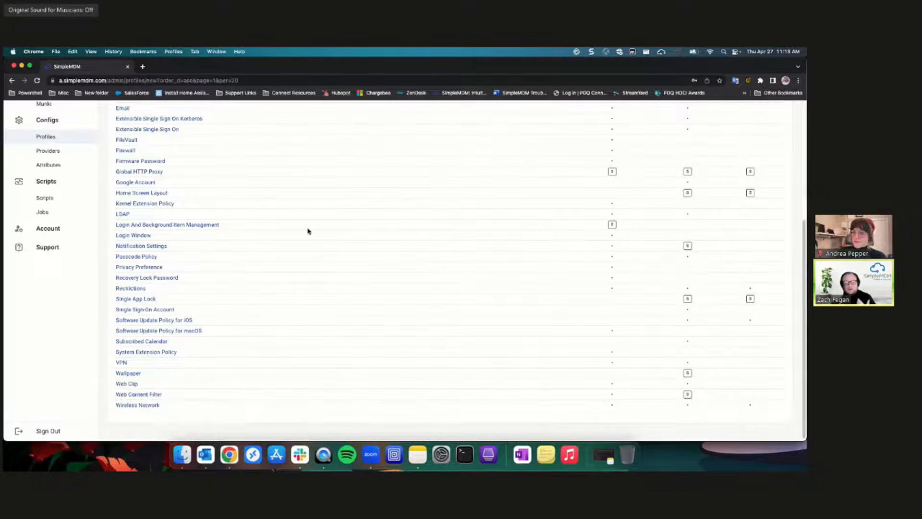
{"action": "left_click", "coordinate": [149, 405]}
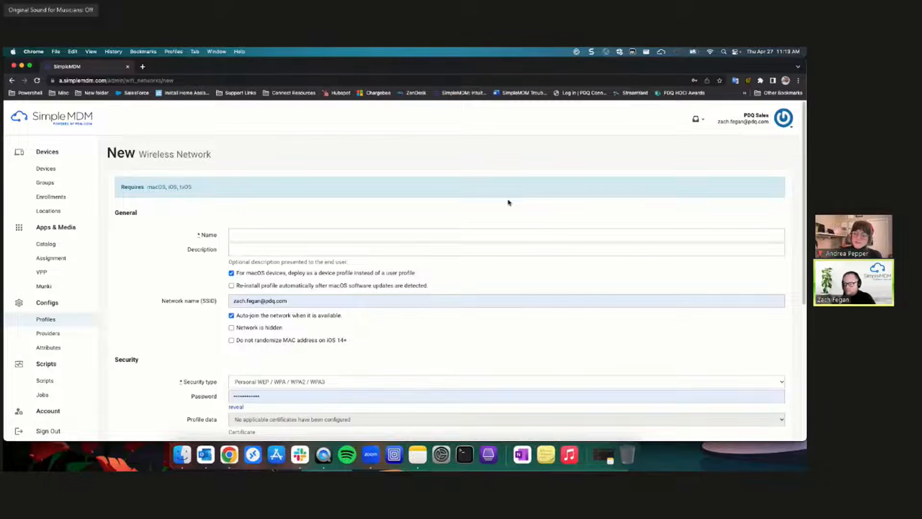
{"action": "scroll", "coordinate": [486, 251], "scroll_direction": "down", "scroll_amount": 4}
{"action": "scroll", "coordinate": [486, 245], "scroll_direction": "up", "scroll_amount": 3}
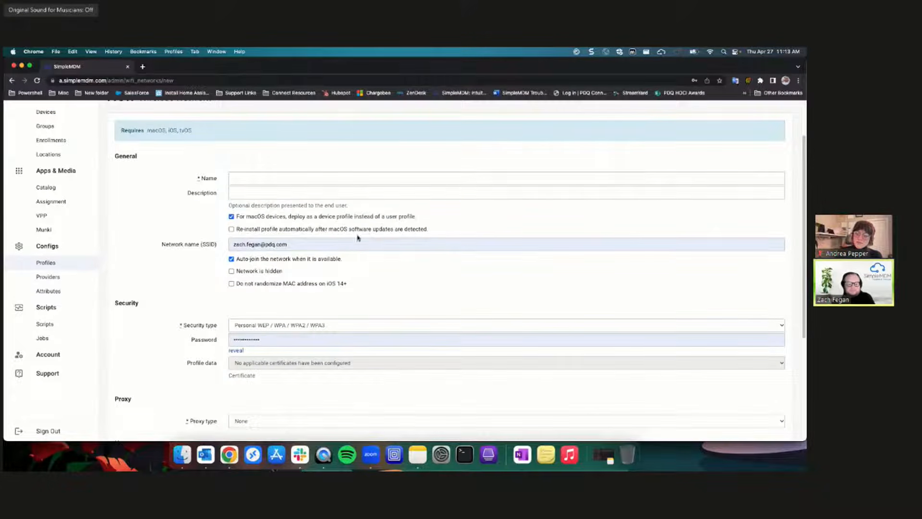
Replace the autofilled network name (SSID) of the new profile with Top Secret One.
{"action": "left_click", "coordinate": [212, 242]}
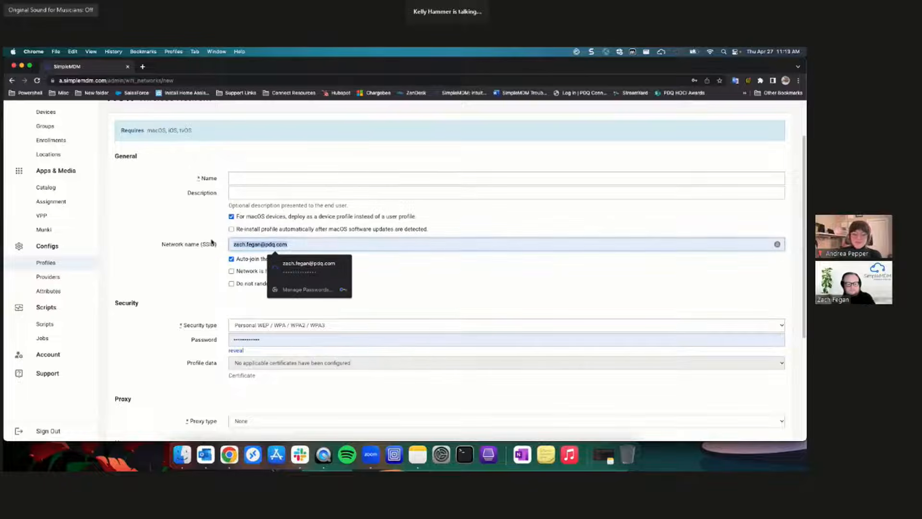
{"action": "key", "text": "BackSpace"}
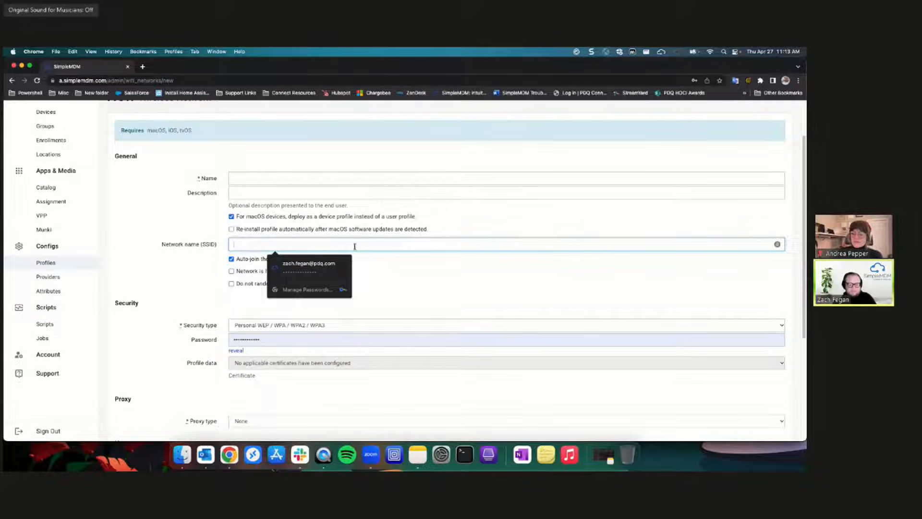
{"action": "left_click", "coordinate": [477, 264]}
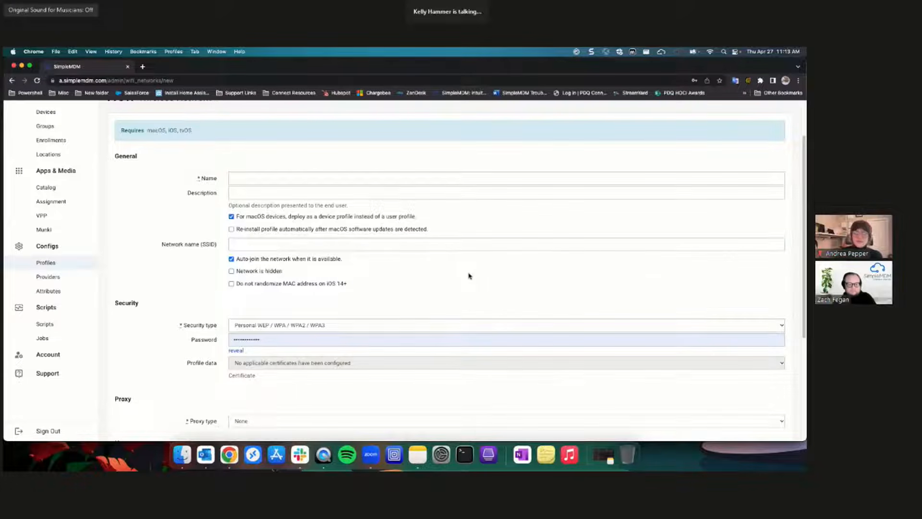
{"action": "left_click", "coordinate": [425, 246]}
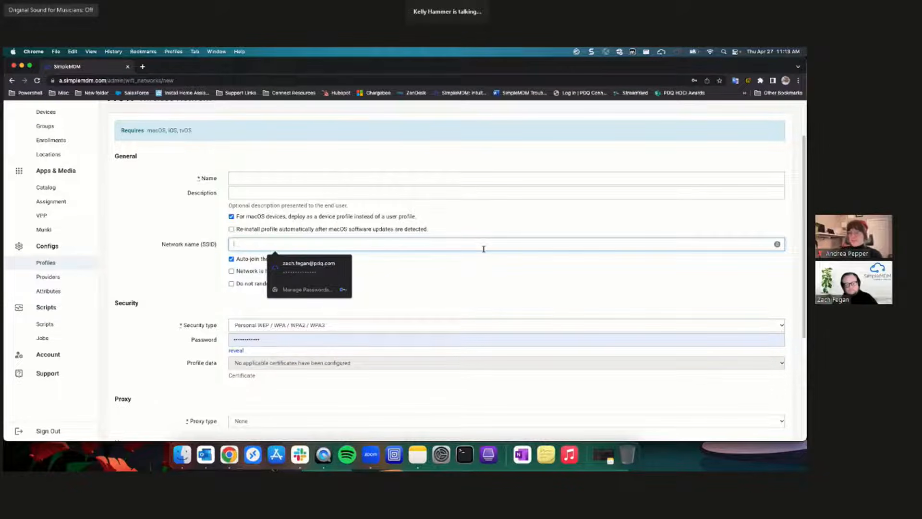
{"action": "type", "text": "Too"}
{"action": "type", "text": " Secret One"}
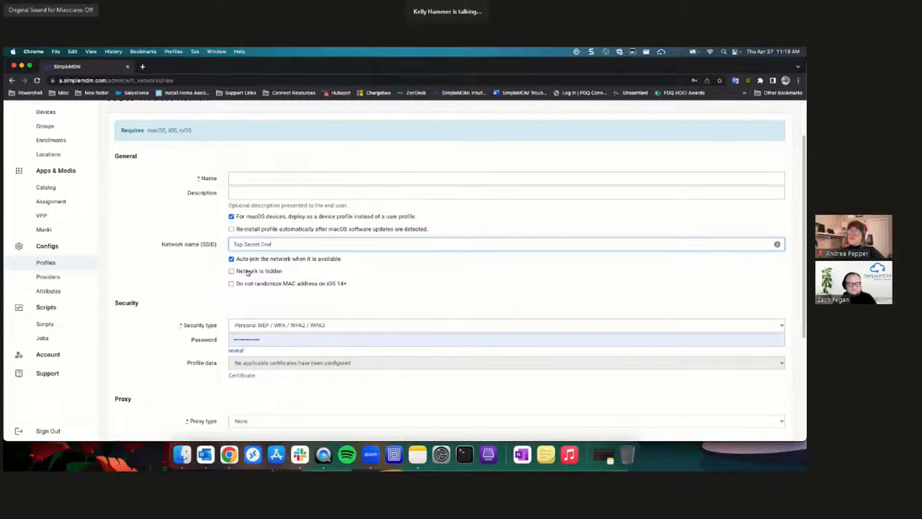
Set the security type to Enterprise WEP / WPA / WPA2 / WPA3 and turn on "Do not randomize MAC address on iOS 14+".
{"action": "left_click", "coordinate": [307, 329]}
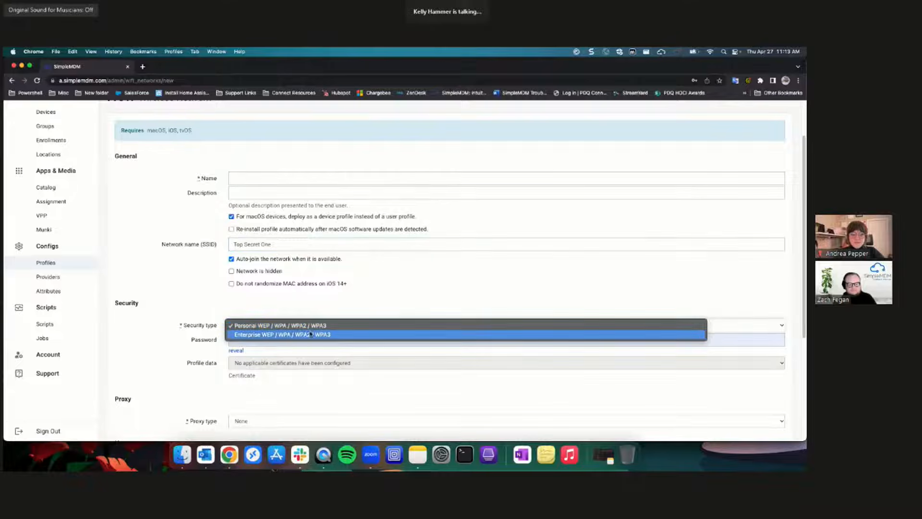
{"action": "left_click", "coordinate": [303, 335]}
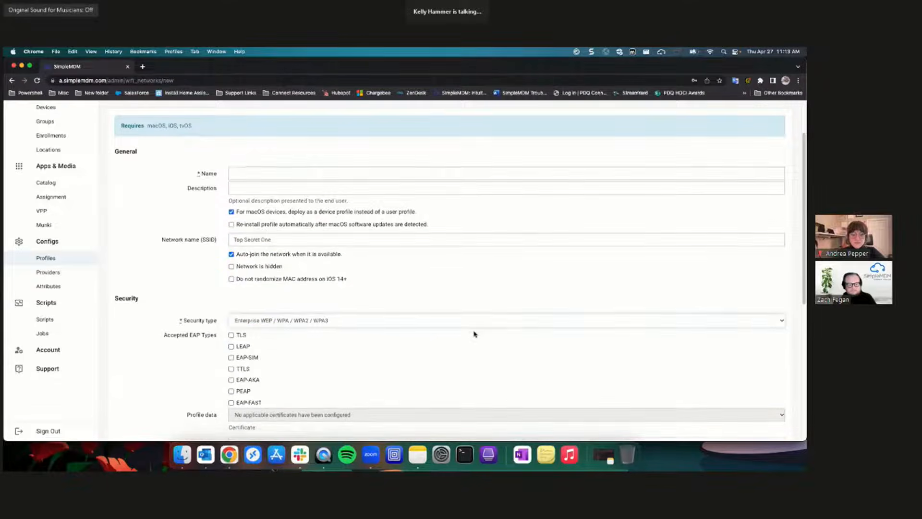
{"action": "scroll", "coordinate": [456, 329], "scroll_direction": "down", "scroll_amount": 1}
{"action": "left_click", "coordinate": [231, 263]}
Accept TLS and PEAP as EAP types for the enterprise wireless network.
{"action": "scroll", "coordinate": [460, 286], "scroll_direction": "down", "scroll_amount": 2}
{"action": "scroll", "coordinate": [459, 287], "scroll_direction": "down", "scroll_amount": 2}
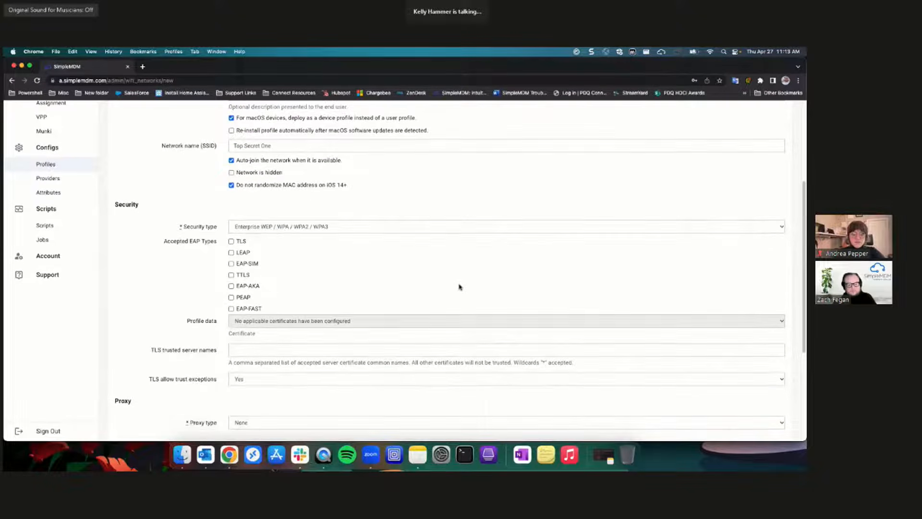
{"action": "left_click", "coordinate": [238, 244]}
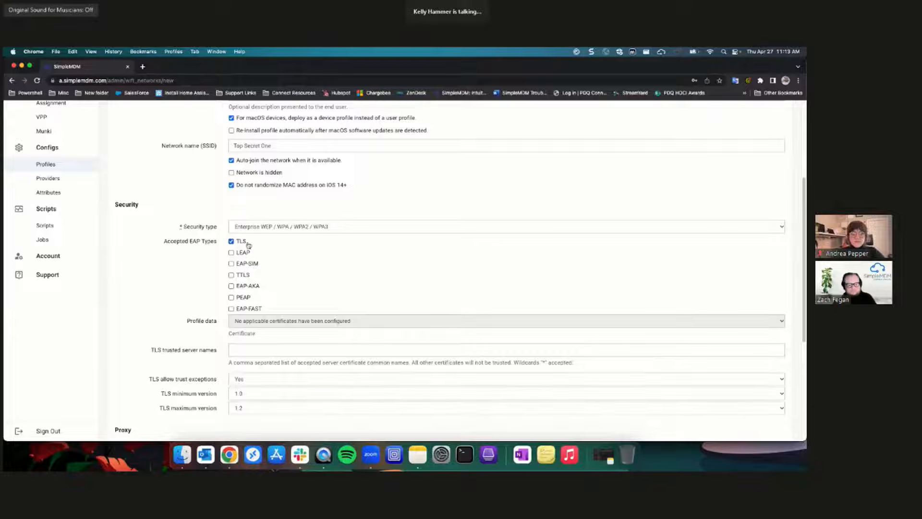
{"action": "left_click", "coordinate": [232, 297]}
{"action": "scroll", "coordinate": [380, 295], "scroll_direction": "down", "scroll_amount": 3}
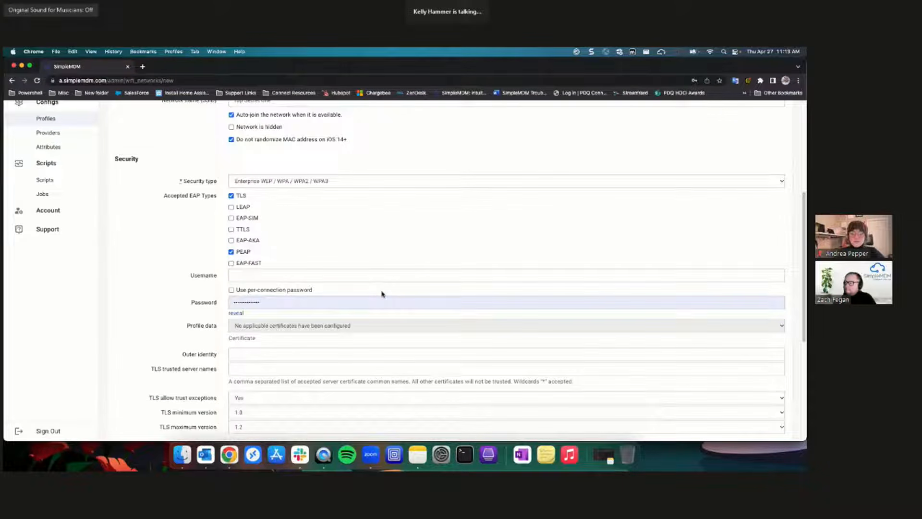
Mark the Top Secret One wireless network as hidden in its profile.
{"action": "scroll", "coordinate": [370, 300], "scroll_direction": "down", "scroll_amount": 2}
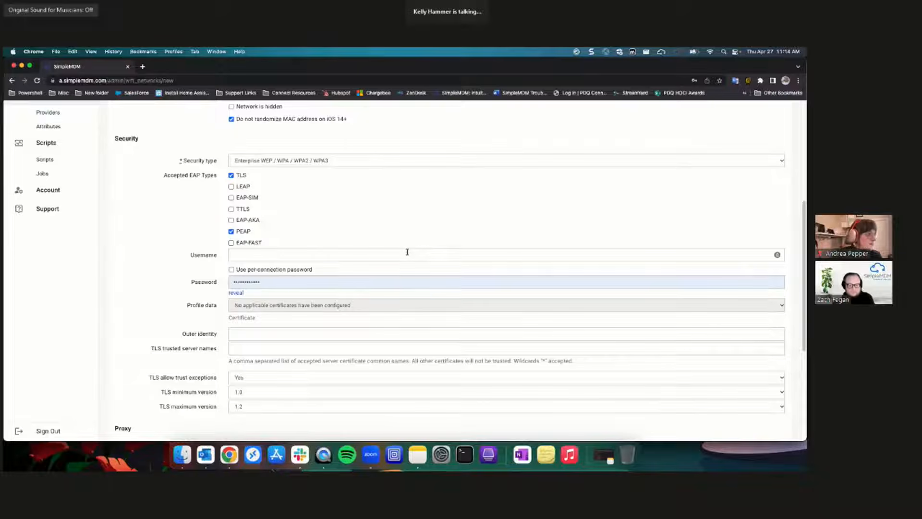
{"action": "scroll", "coordinate": [407, 252], "scroll_direction": "up", "scroll_amount": 2}
{"action": "scroll", "coordinate": [407, 254], "scroll_direction": "up", "scroll_amount": 1}
{"action": "scroll", "coordinate": [408, 253], "scroll_direction": "up", "scroll_amount": 2}
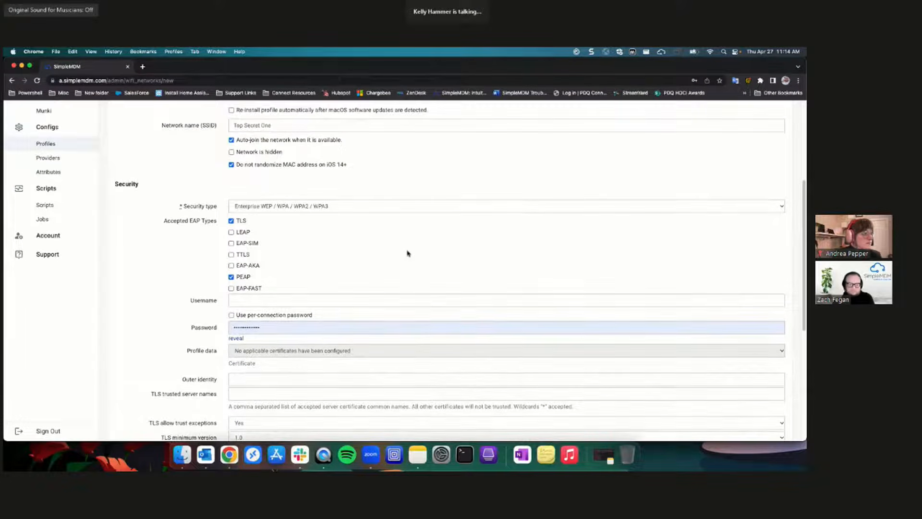
{"action": "scroll", "coordinate": [407, 253], "scroll_direction": "up", "scroll_amount": 2}
{"action": "left_click", "coordinate": [231, 175]}
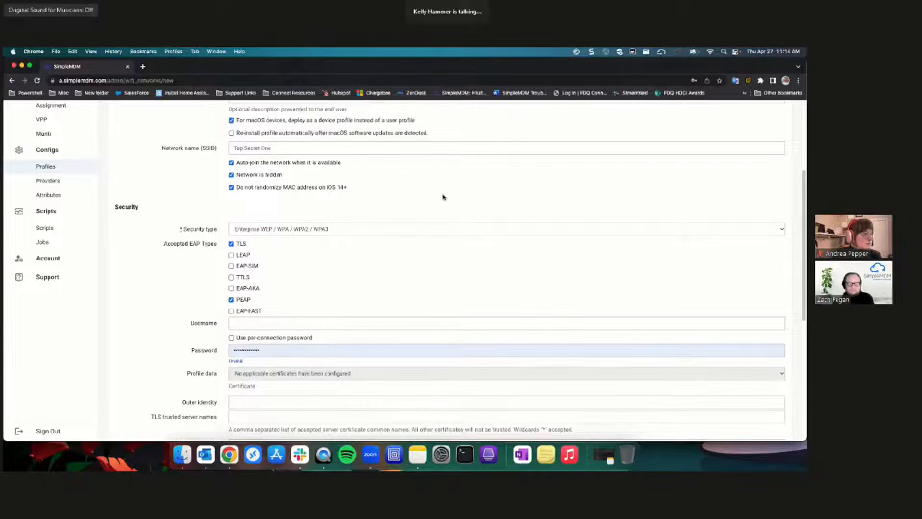
{"action": "scroll", "coordinate": [458, 266], "scroll_direction": "up", "scroll_amount": 1}
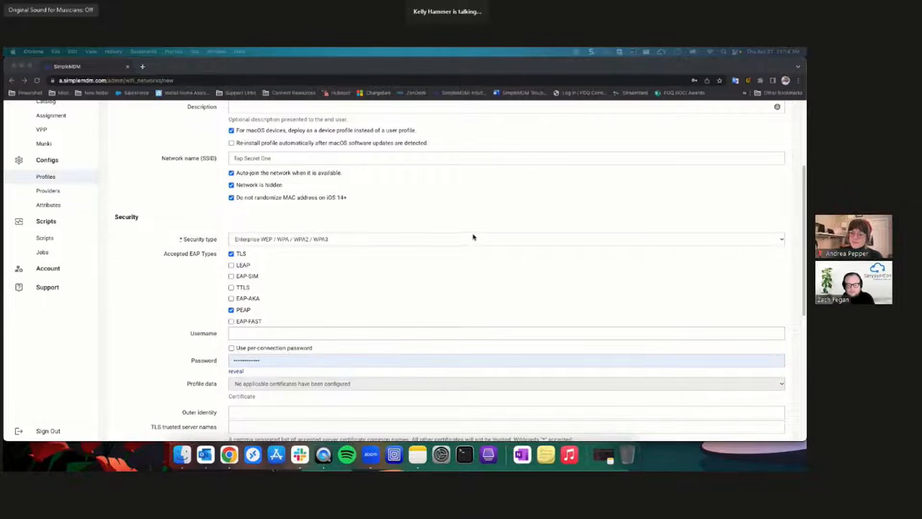
{"action": "scroll", "coordinate": [473, 259], "scroll_direction": "down", "scroll_amount": 2}
{"action": "scroll", "coordinate": [473, 259], "scroll_direction": "down", "scroll_amount": 4}
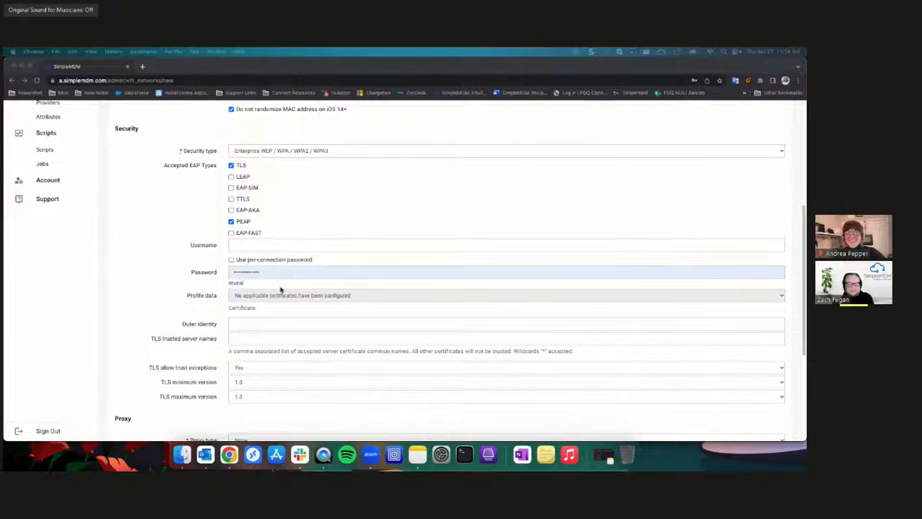
{"action": "left_click", "coordinate": [288, 272]}
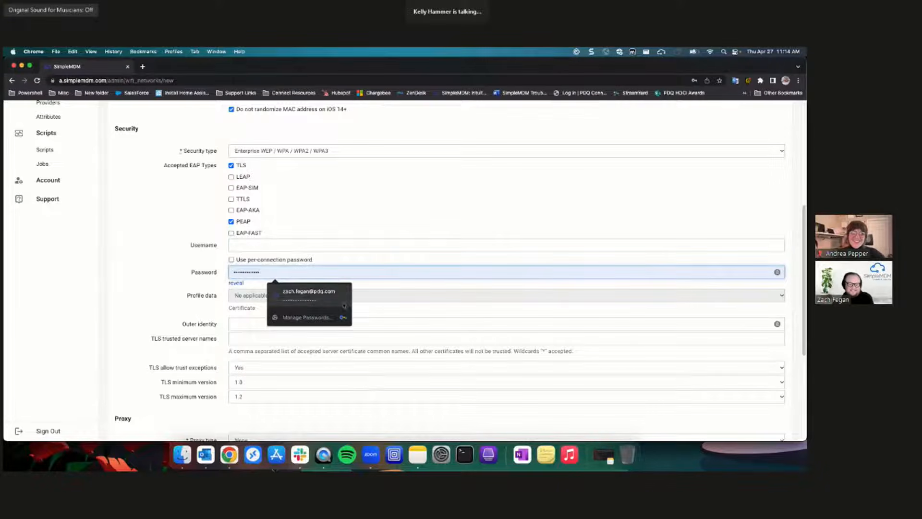
{"action": "left_click", "coordinate": [435, 191]}
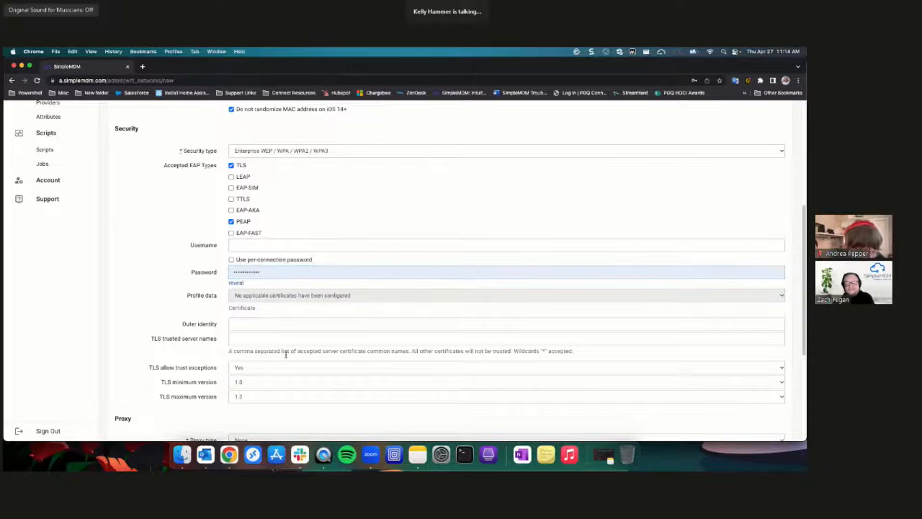
{"action": "scroll", "coordinate": [321, 344], "scroll_direction": "up", "scroll_amount": 5}
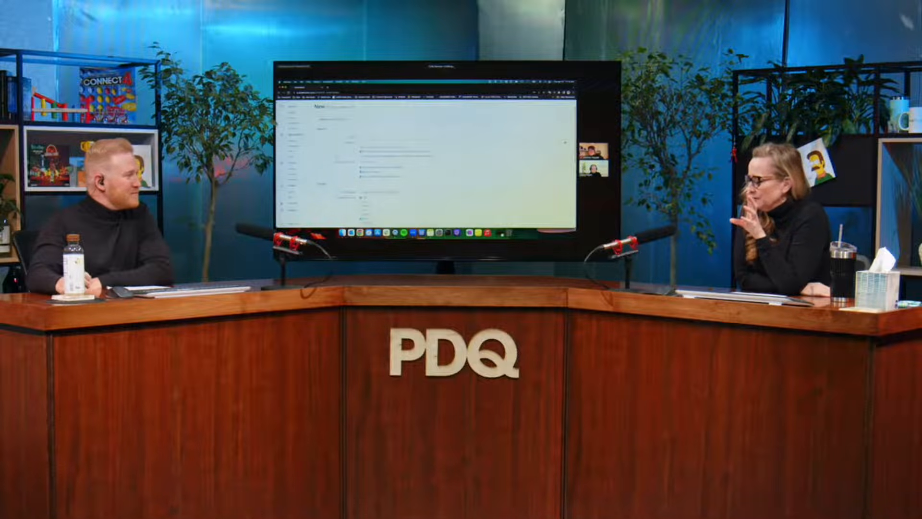
Name the new Privacy Preference profile Zoom Zoom Zoom and save it.
{"action": "left_click", "coordinate": [296, 169]}
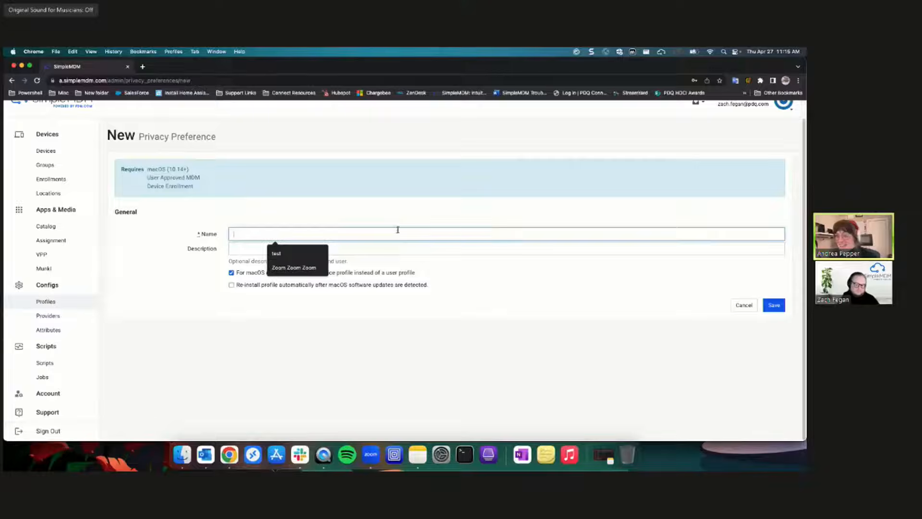
{"action": "left_click", "coordinate": [306, 271]}
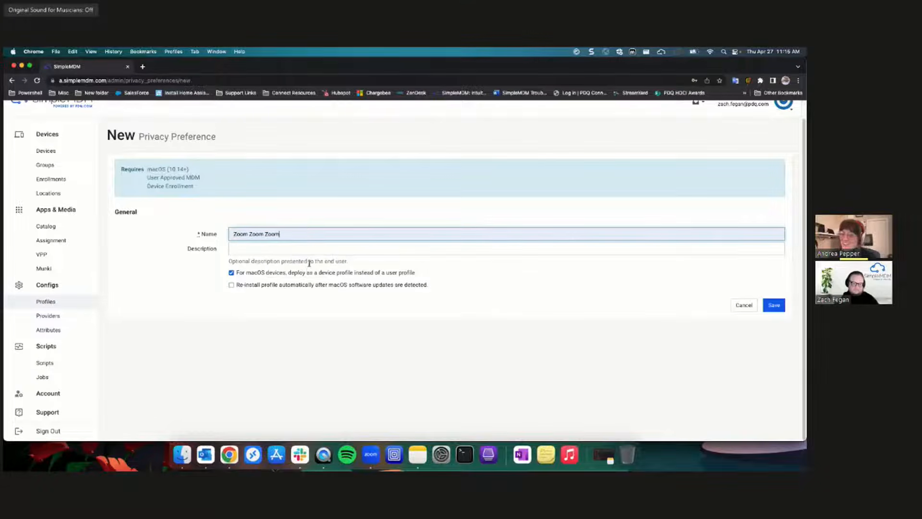
{"action": "left_click", "coordinate": [772, 306]}
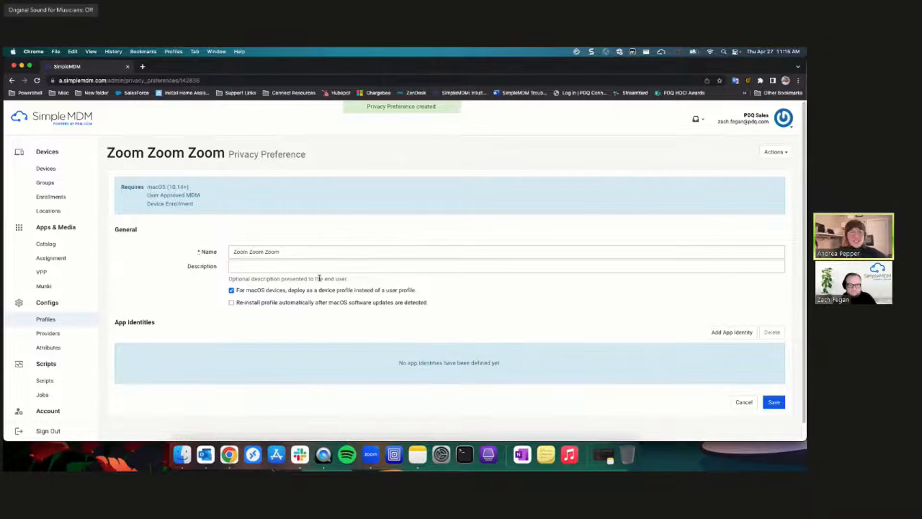
Add an app identity to the privacy profile and enter "us.zoom.xos" and anchor apple as its code requirement.
{"action": "scroll", "coordinate": [721, 332], "scroll_direction": "down", "scroll_amount": 1}
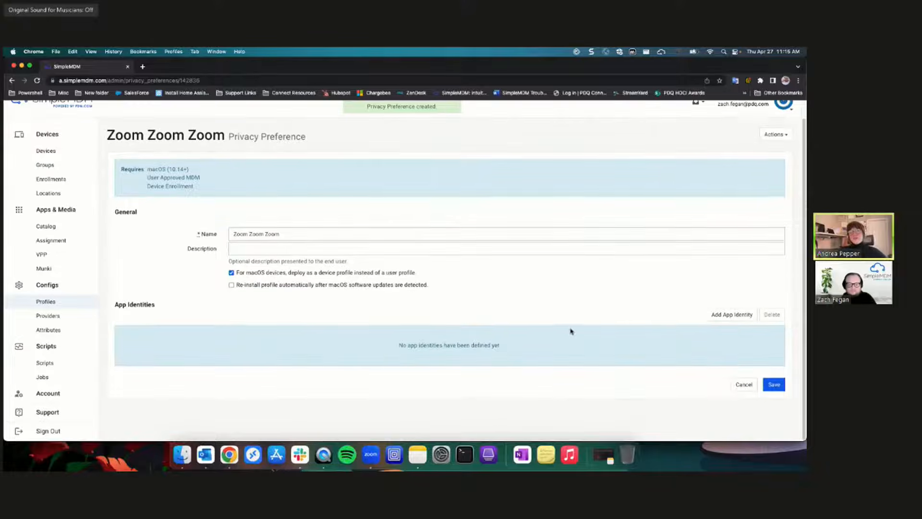
{"action": "left_click", "coordinate": [732, 316]}
{"action": "scroll", "coordinate": [443, 322], "scroll_direction": "down", "scroll_amount": 3}
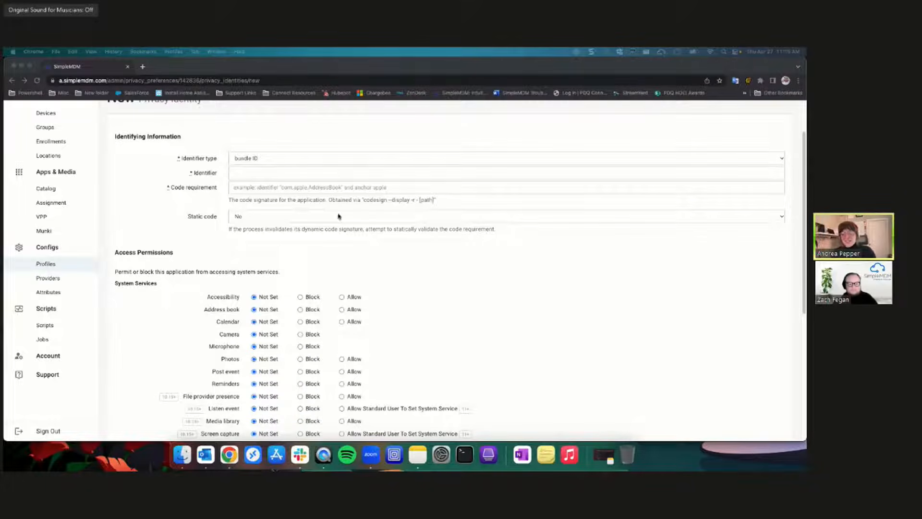
{"action": "left_click", "coordinate": [263, 173]}
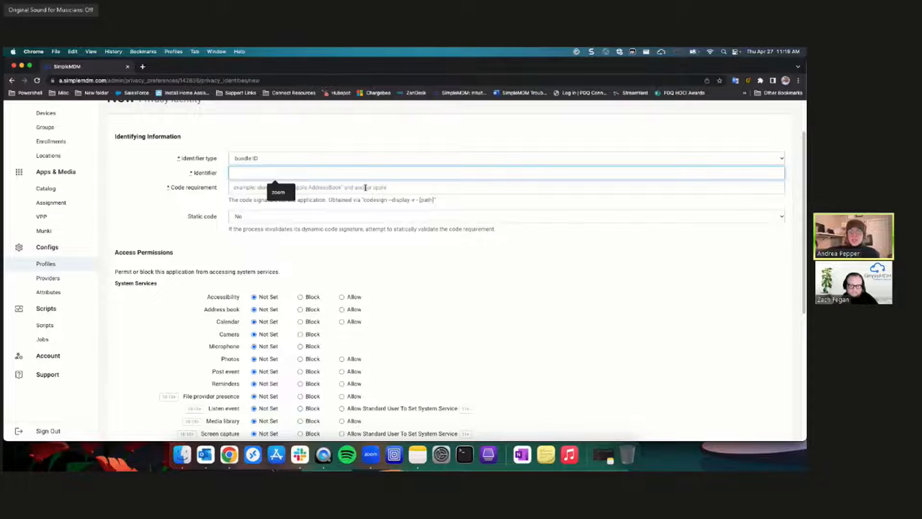
{"action": "left_click", "coordinate": [387, 188]}
{"action": "type", "text": "\"us.zoom.xos\" and anchor apple"}
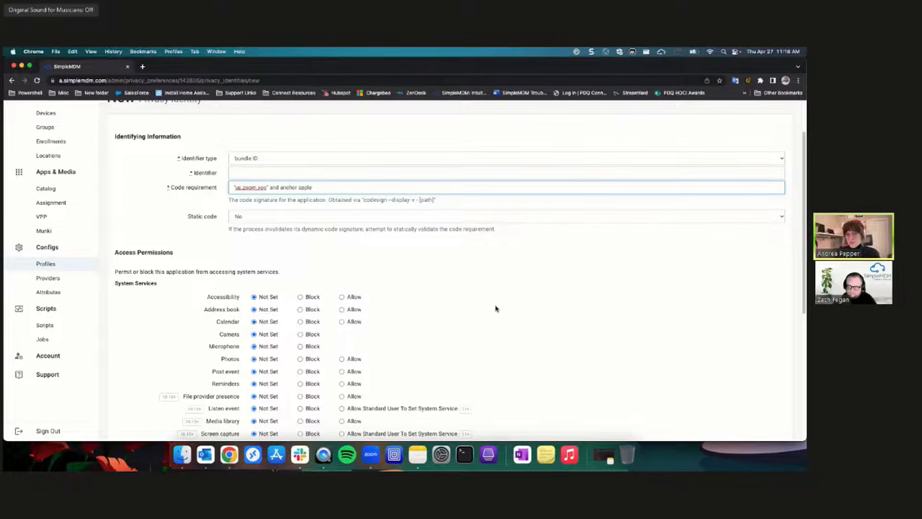
{"action": "left_click", "coordinate": [558, 292]}
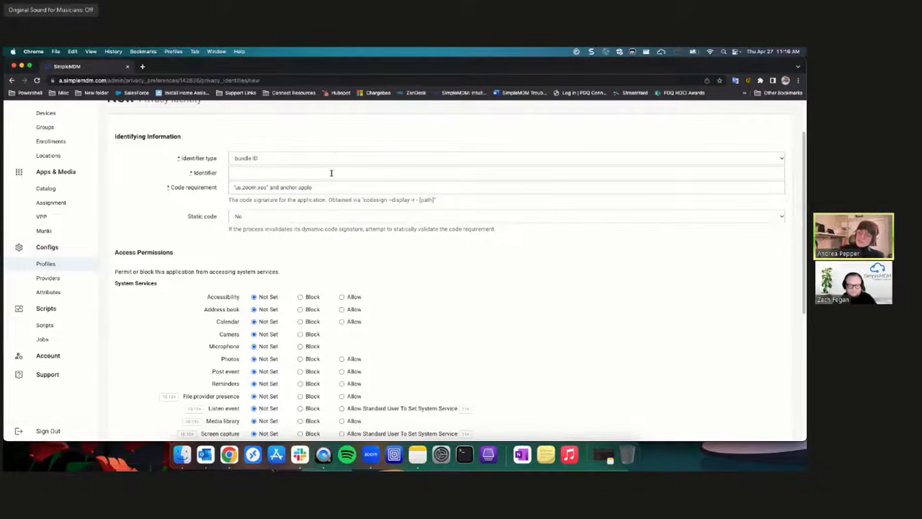
Set the identifier of the new app identity to us.zoom.xos.
{"action": "scroll", "coordinate": [508, 301], "scroll_direction": "down", "scroll_amount": 1}
{"action": "scroll", "coordinate": [506, 301], "scroll_direction": "down", "scroll_amount": 3}
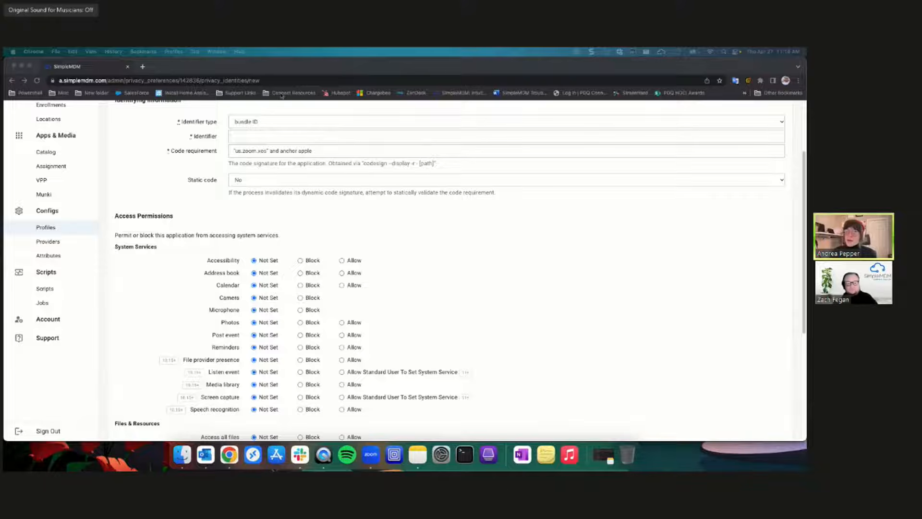
{"action": "left_click", "coordinate": [265, 136]}
{"action": "type", "text": "us.zoom.xos"}
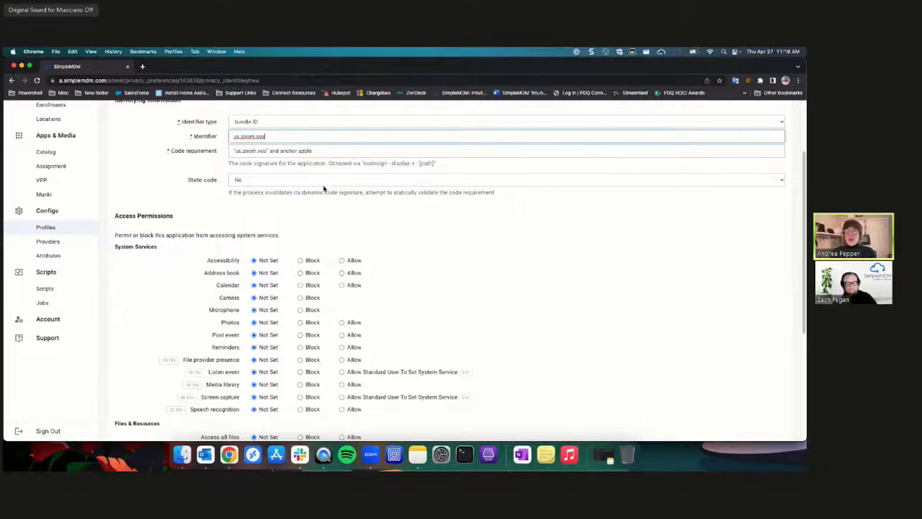
{"action": "left_click", "coordinate": [610, 252]}
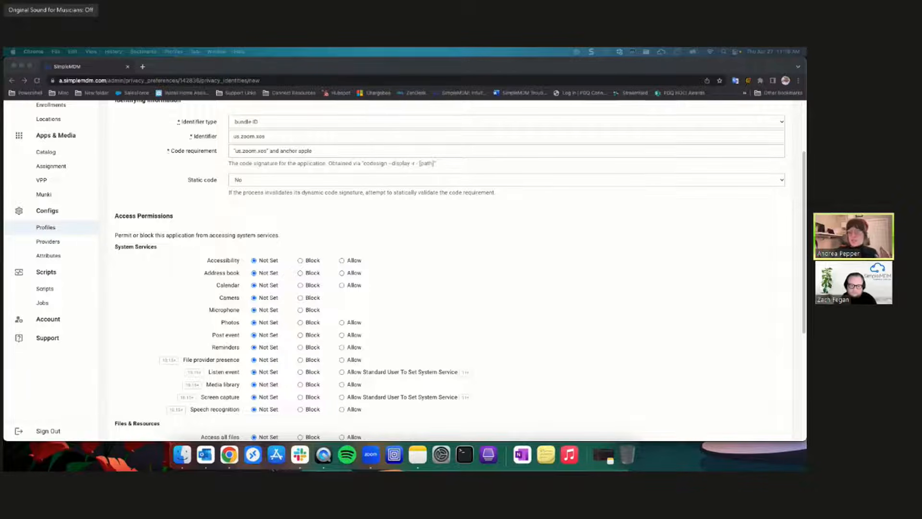
Set the Accessibility permission to Allow and Screen capture to Allow Standard User To Set System Service.
{"action": "scroll", "coordinate": [557, 338], "scroll_direction": "down", "scroll_amount": 1}
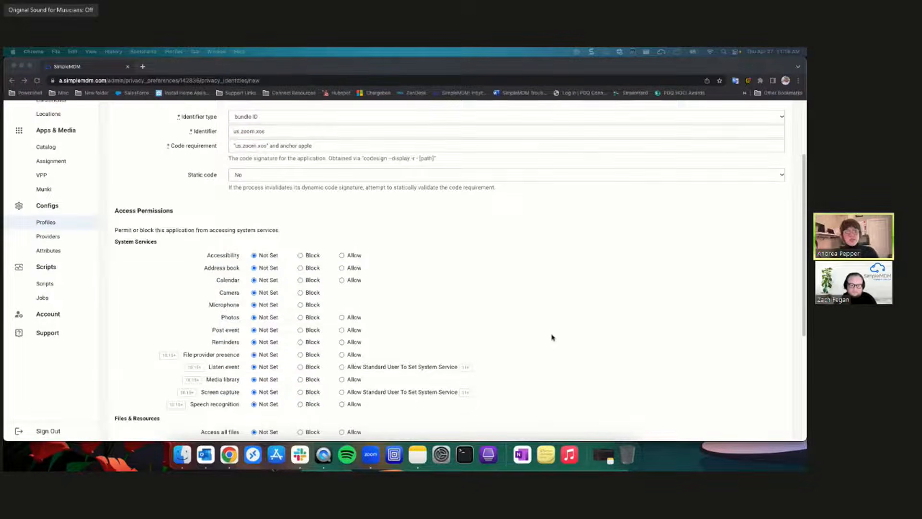
{"action": "scroll", "coordinate": [552, 337], "scroll_direction": "down", "scroll_amount": 5}
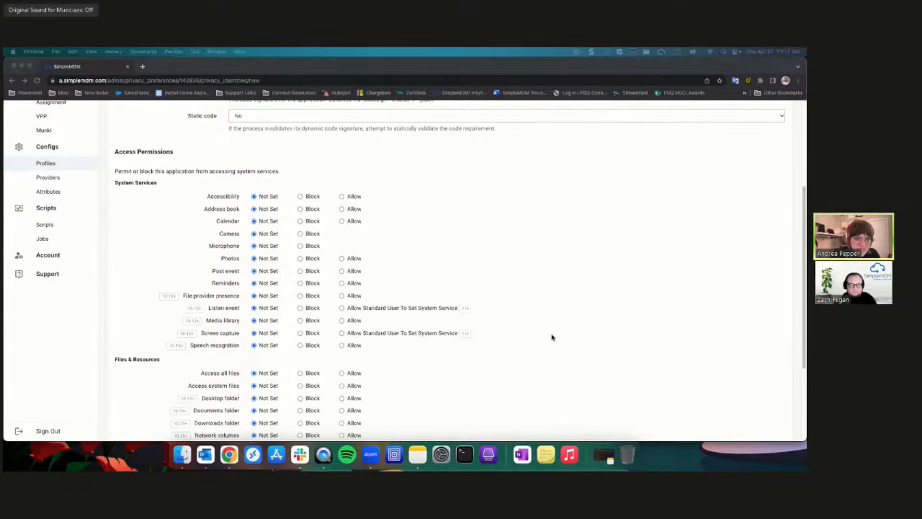
{"action": "scroll", "coordinate": [552, 338], "scroll_direction": "down", "scroll_amount": 2}
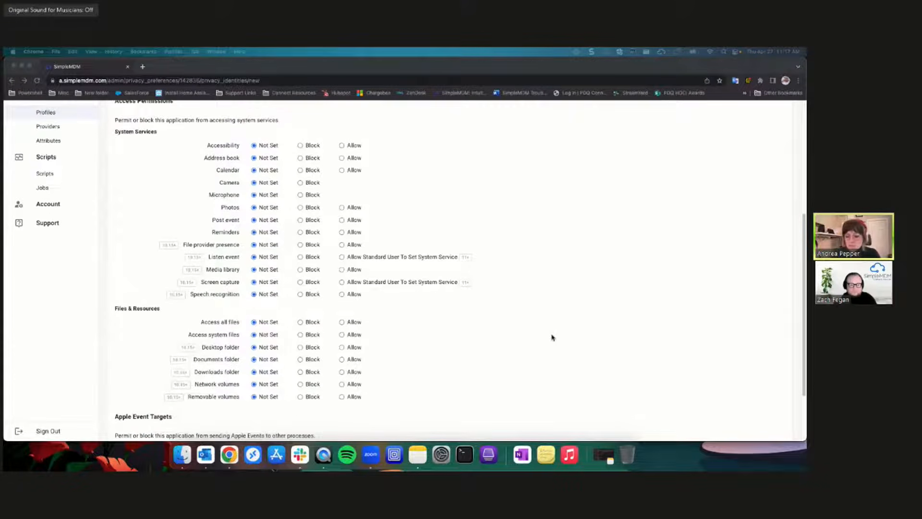
{"action": "scroll", "coordinate": [552, 338], "scroll_direction": "down", "scroll_amount": 1}
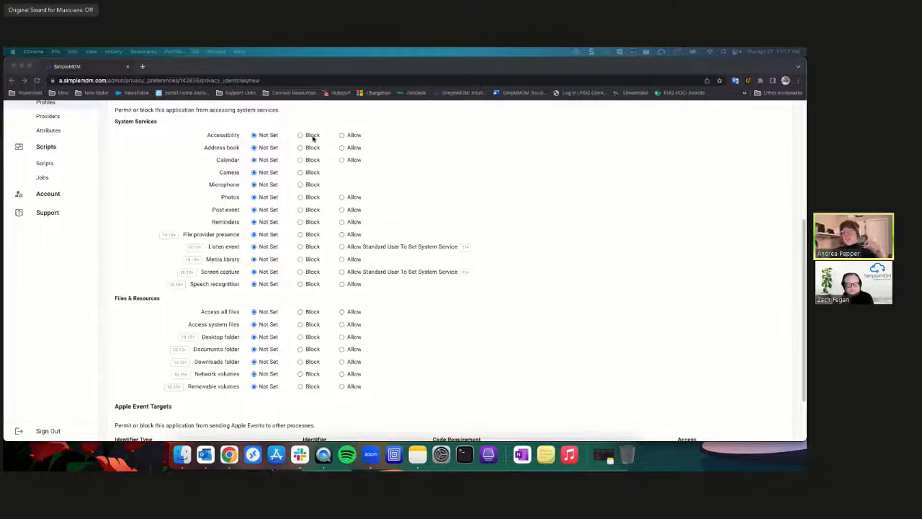
{"action": "left_click", "coordinate": [342, 136]}
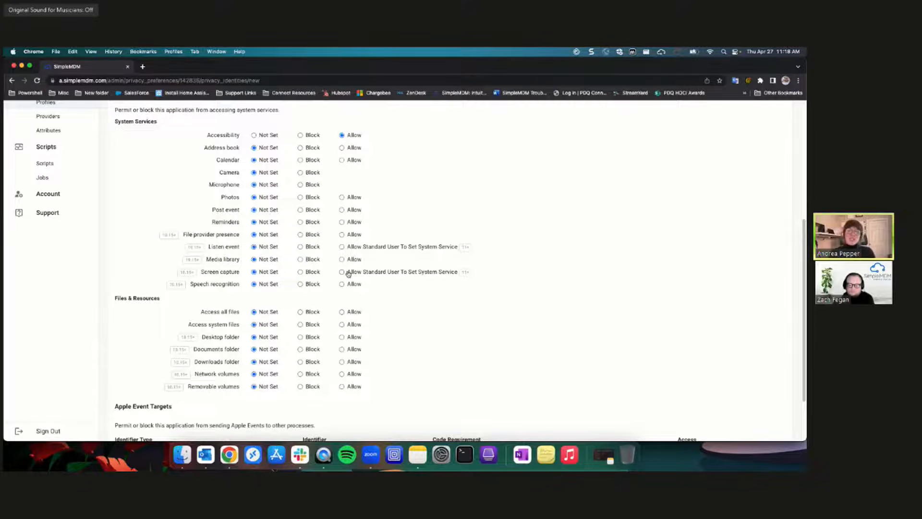
{"action": "left_click", "coordinate": [342, 271]}
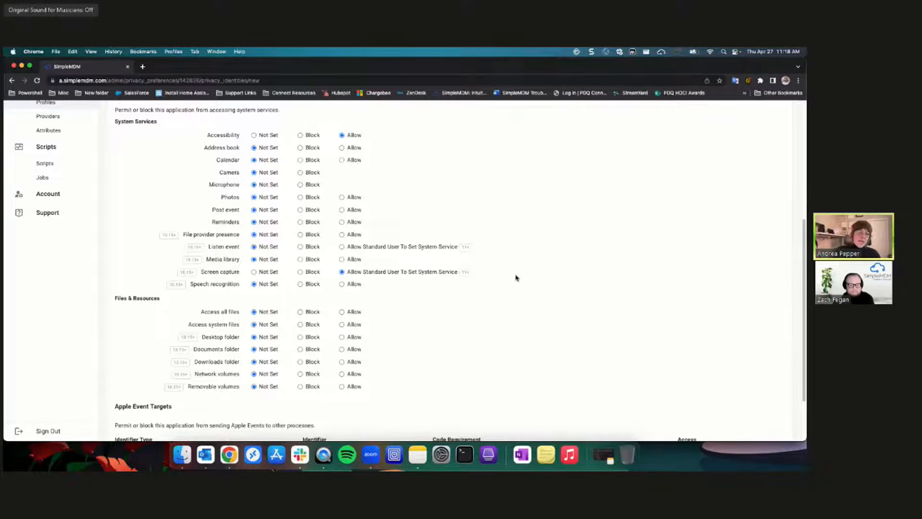
Allow the application access to the Downloads folder and to all files.
{"action": "scroll", "coordinate": [415, 332], "scroll_direction": "down", "scroll_amount": 2}
{"action": "scroll", "coordinate": [415, 336], "scroll_direction": "down", "scroll_amount": 2}
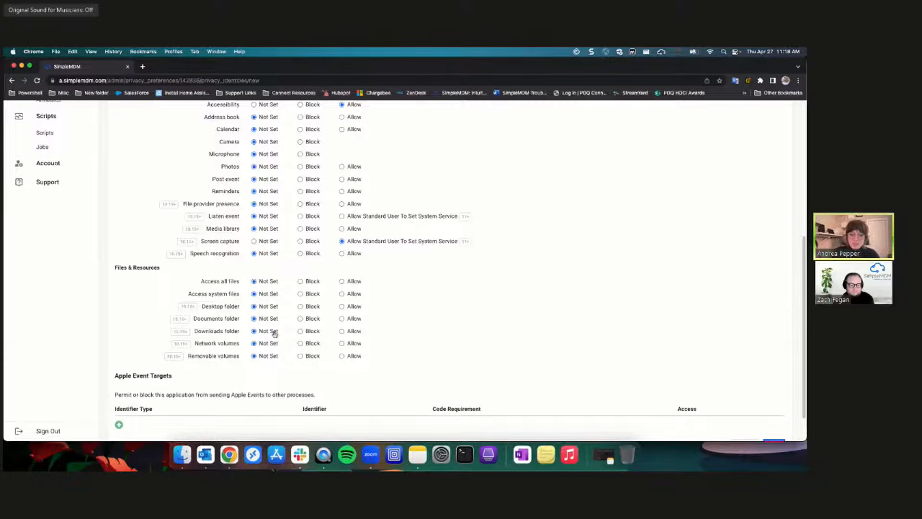
{"action": "left_click", "coordinate": [342, 331]}
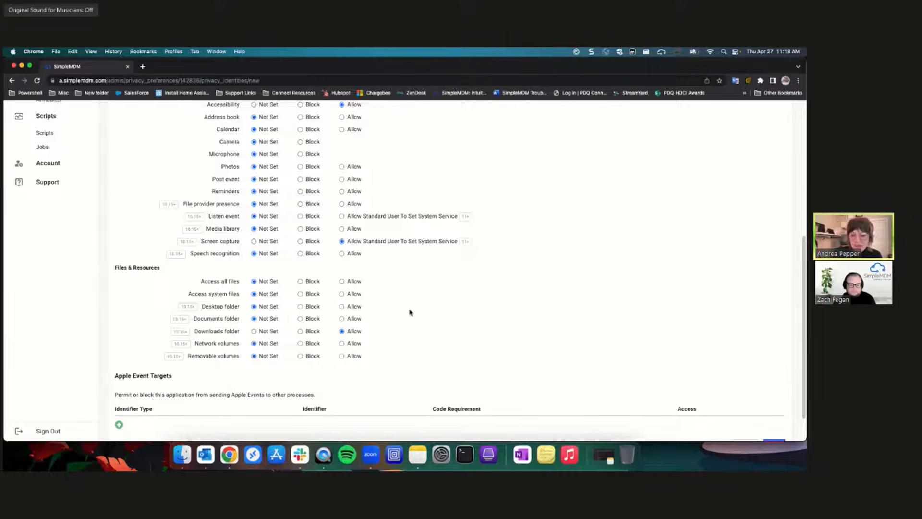
{"action": "left_click", "coordinate": [342, 281]}
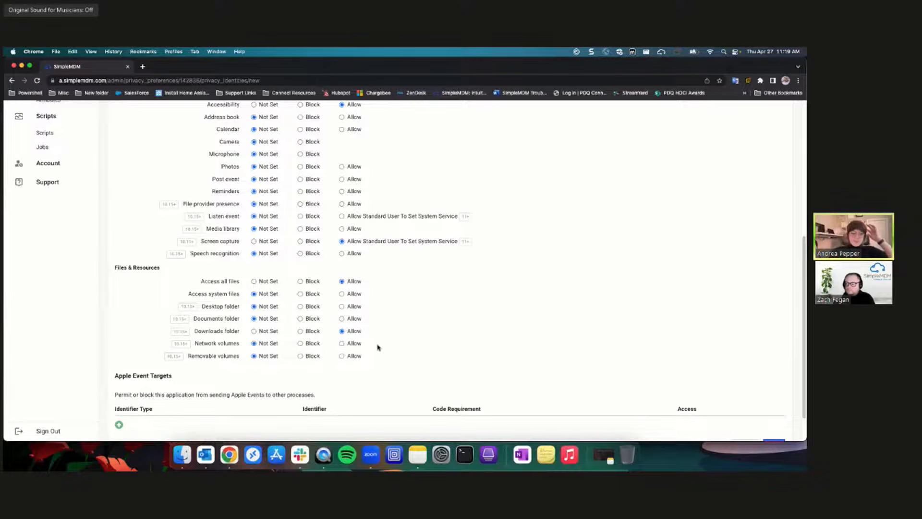
Leave the app identity form without saving and open the list of profile types for creating another profile.
{"action": "scroll", "coordinate": [384, 349], "scroll_direction": "up", "scroll_amount": 2}
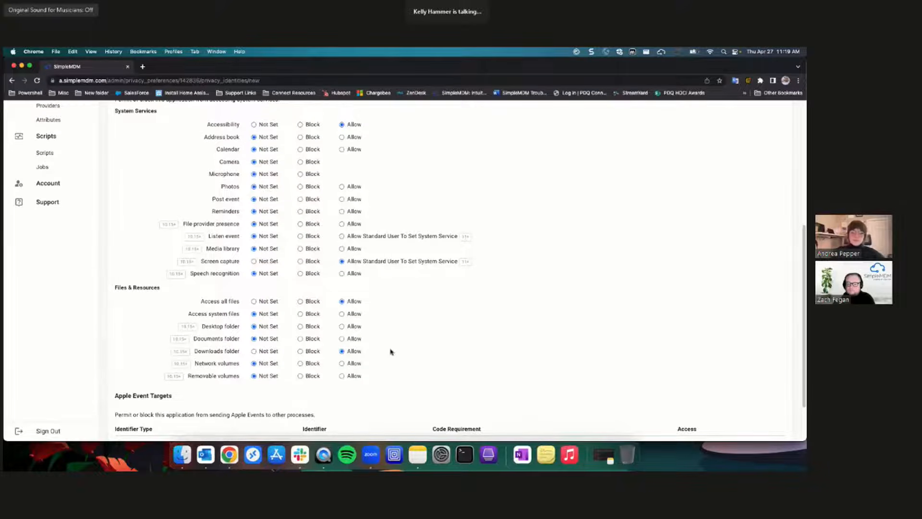
{"action": "scroll", "coordinate": [399, 354], "scroll_direction": "up", "scroll_amount": 1}
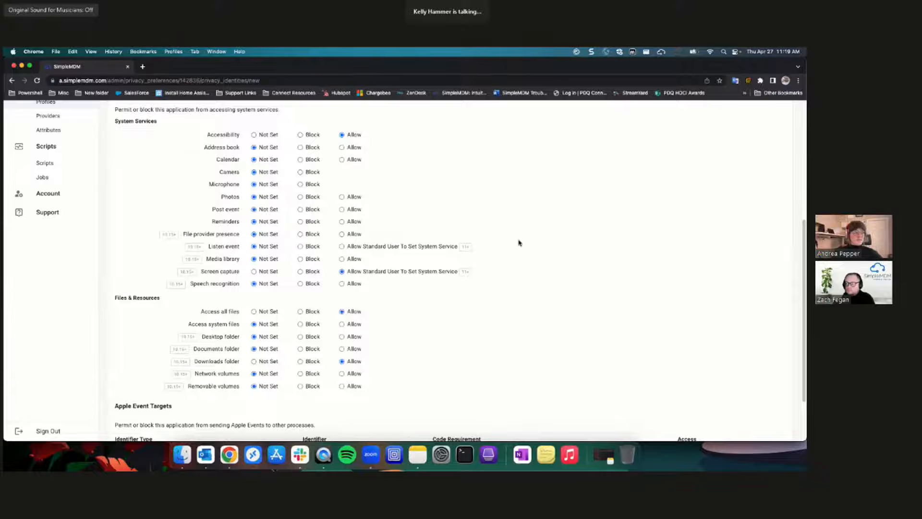
{"action": "scroll", "coordinate": [504, 266], "scroll_direction": "up", "scroll_amount": 3}
{"action": "scroll", "coordinate": [490, 269], "scroll_direction": "up", "scroll_amount": 2}
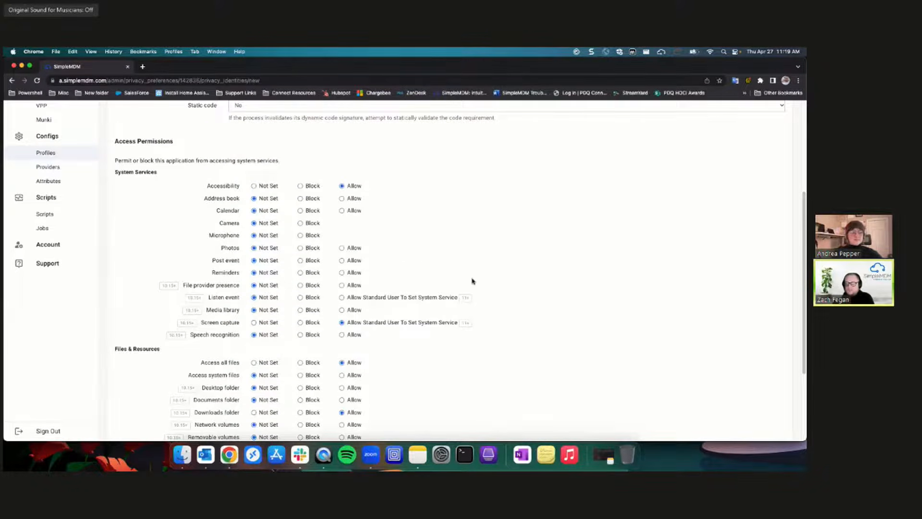
{"action": "scroll", "coordinate": [472, 281], "scroll_direction": "up", "scroll_amount": 5}
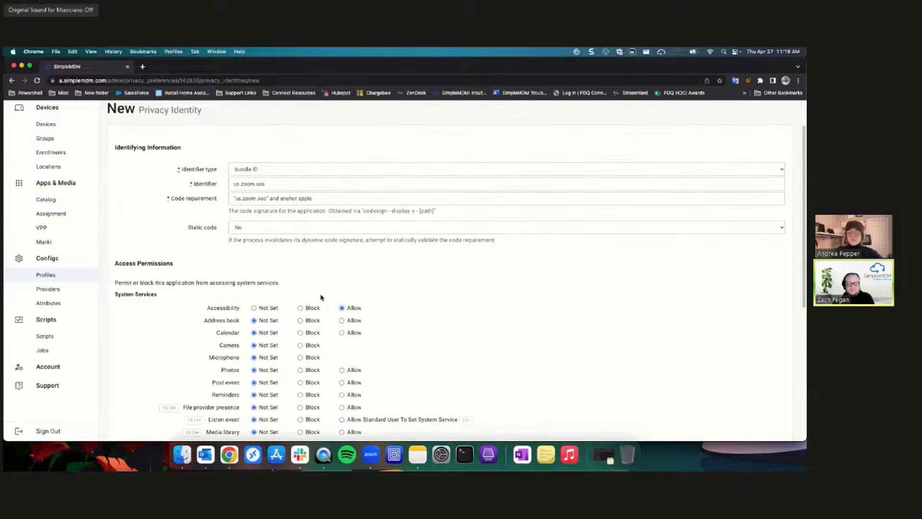
{"action": "scroll", "coordinate": [129, 243], "scroll_direction": "up", "scroll_amount": 1}
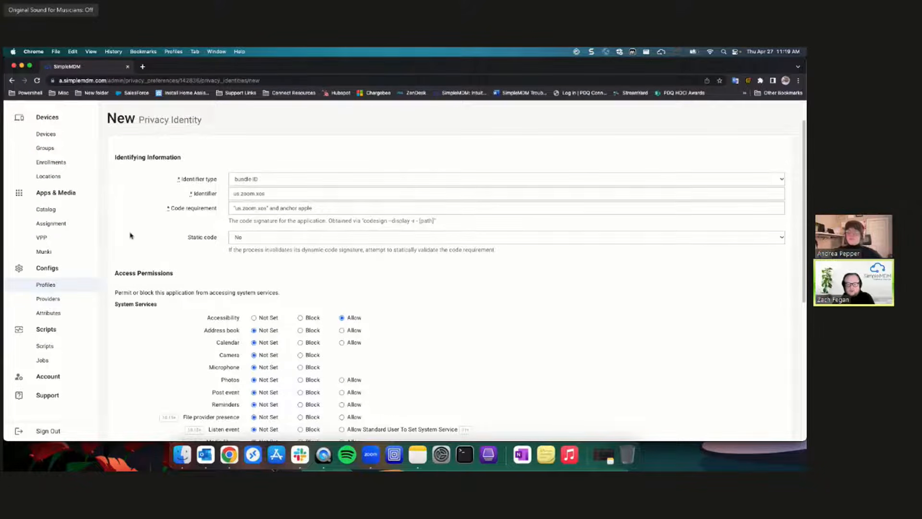
{"action": "left_click", "coordinate": [53, 286]}
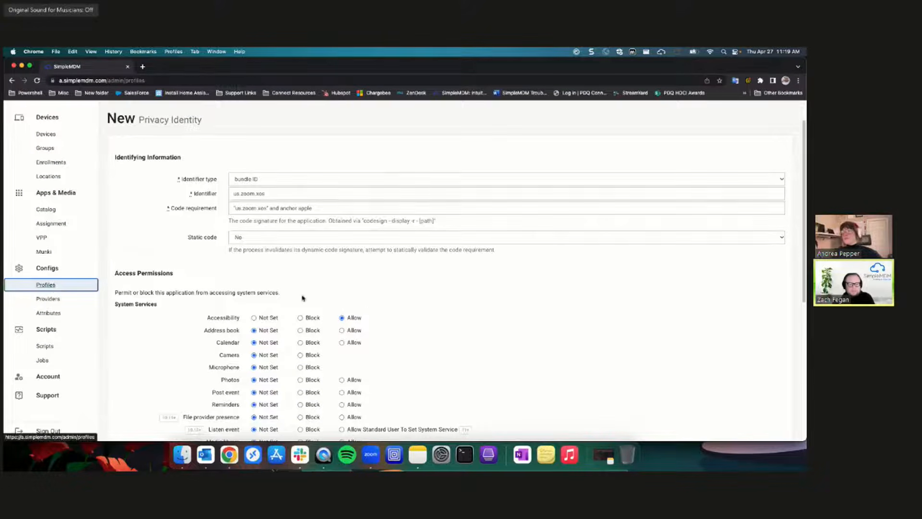
{"action": "left_click", "coordinate": [734, 152]}
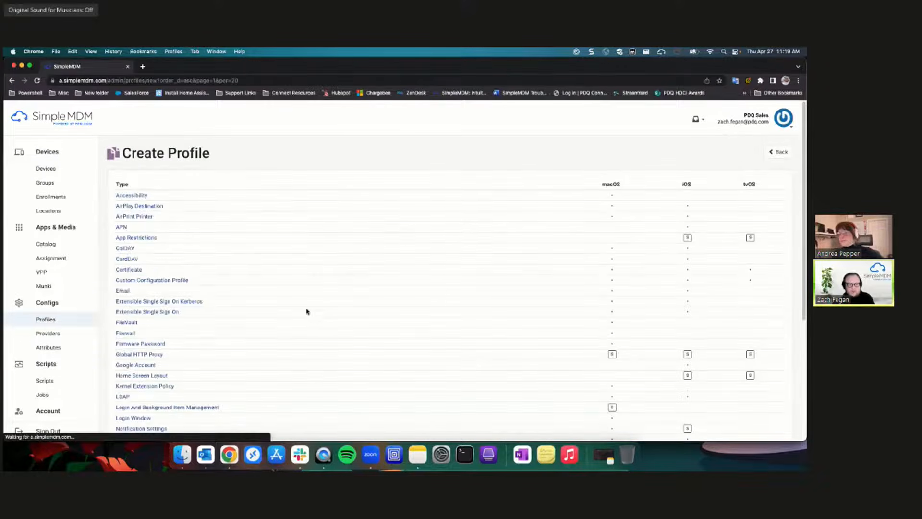
Create a Web Content Filter profile named No More FarmersOnly.com with the built-in iOS filter and Deny List, and save it.
{"action": "scroll", "coordinate": [309, 310], "scroll_direction": "down", "scroll_amount": 5}
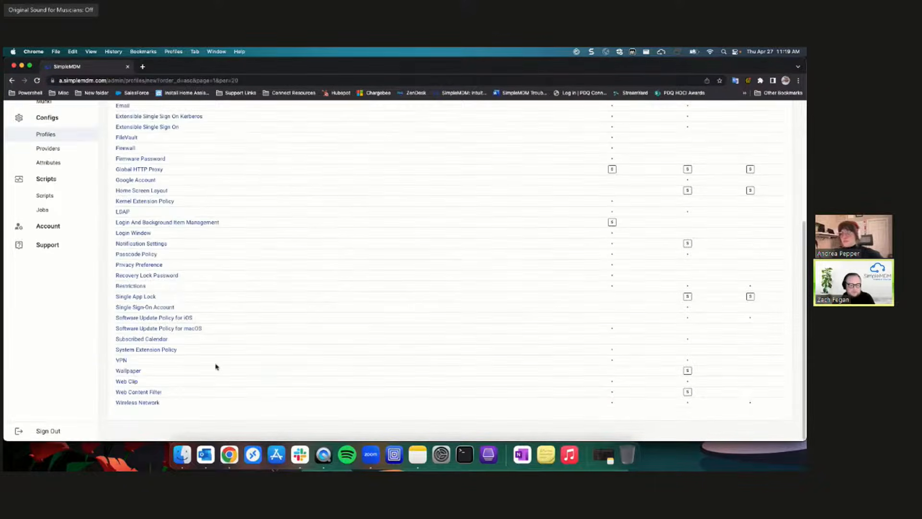
{"action": "left_click", "coordinate": [152, 393]}
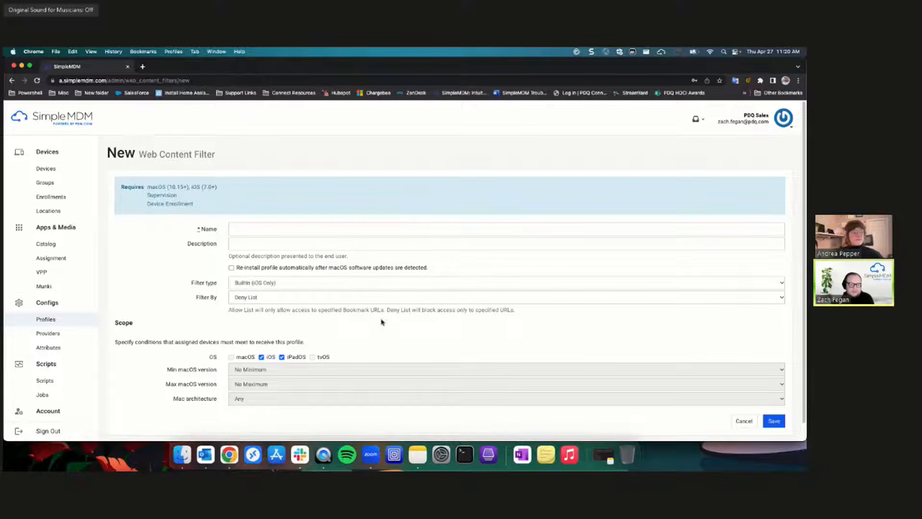
{"action": "left_click", "coordinate": [298, 229]}
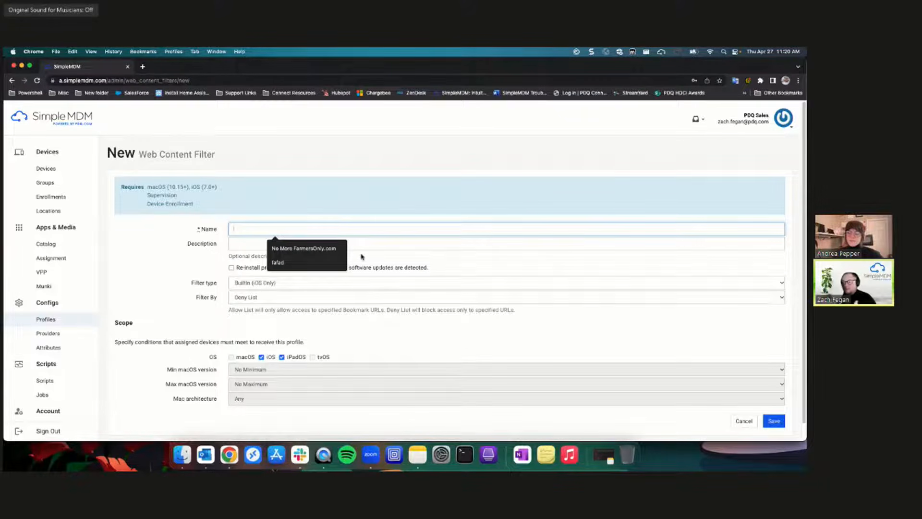
{"action": "left_click", "coordinate": [331, 248]}
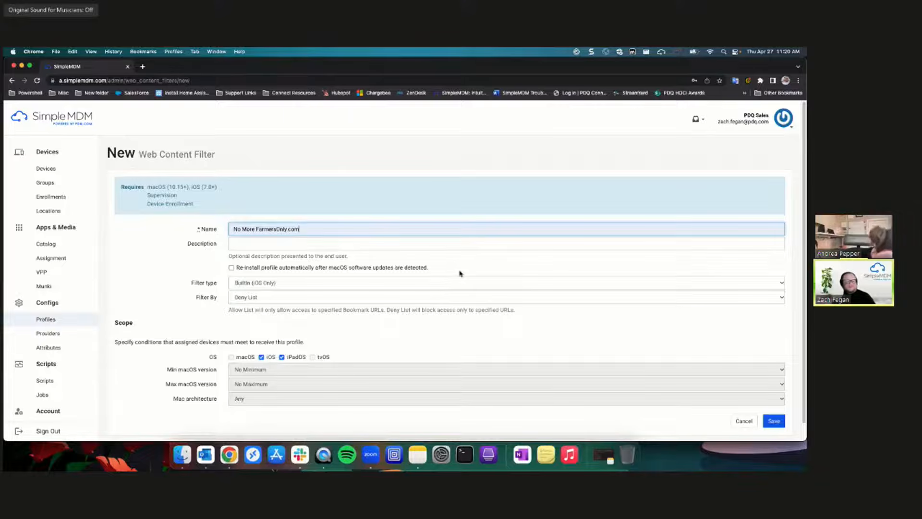
{"action": "scroll", "coordinate": [337, 321], "scroll_direction": "down", "scroll_amount": 1}
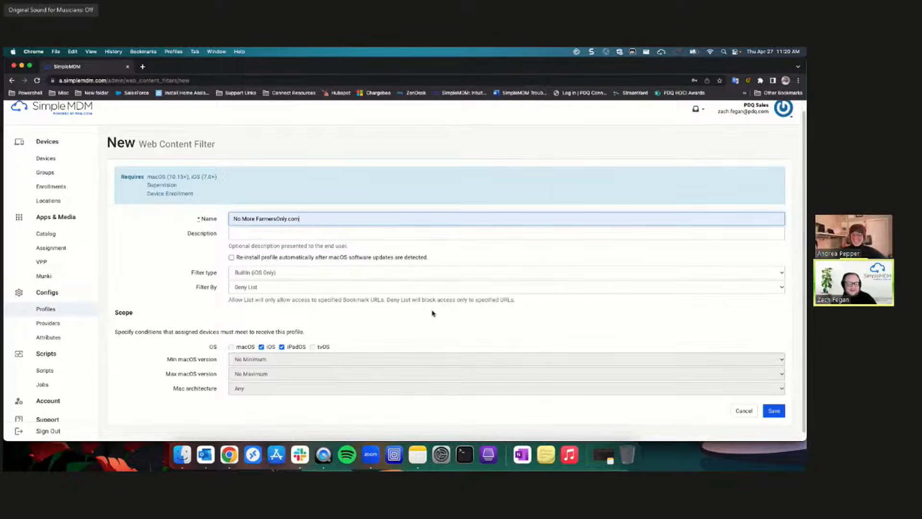
{"action": "left_click", "coordinate": [771, 412]}
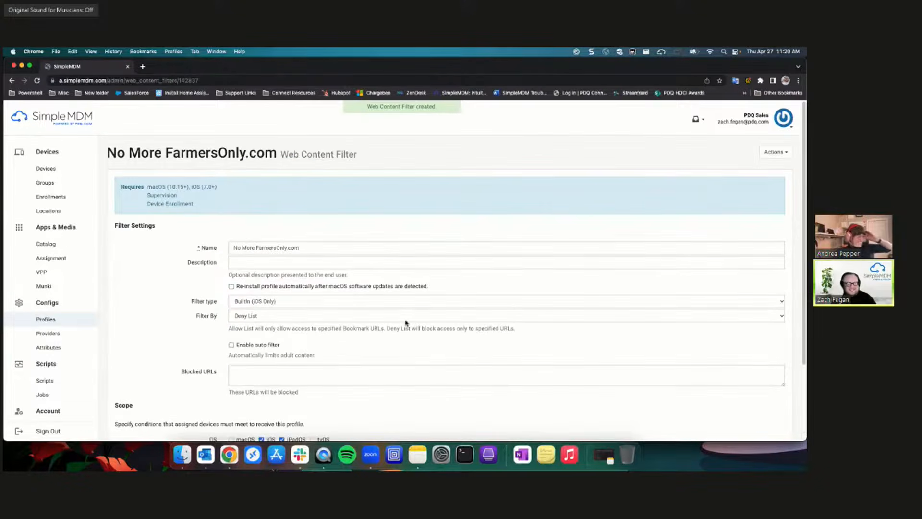
{"action": "scroll", "coordinate": [331, 343], "scroll_direction": "down", "scroll_amount": 1}
{"action": "scroll", "coordinate": [330, 344], "scroll_direction": "down", "scroll_amount": 4}
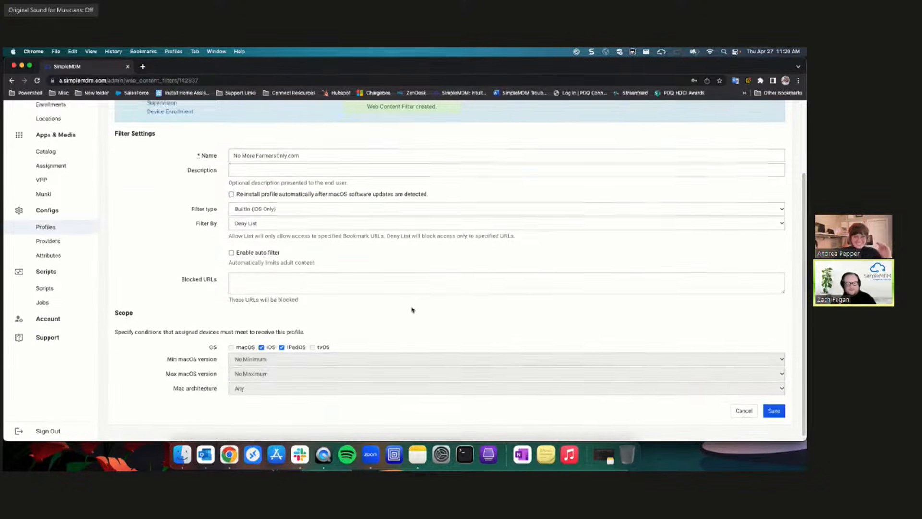
{"action": "scroll", "coordinate": [413, 310], "scroll_direction": "up", "scroll_amount": 3}
{"action": "left_click", "coordinate": [325, 328]}
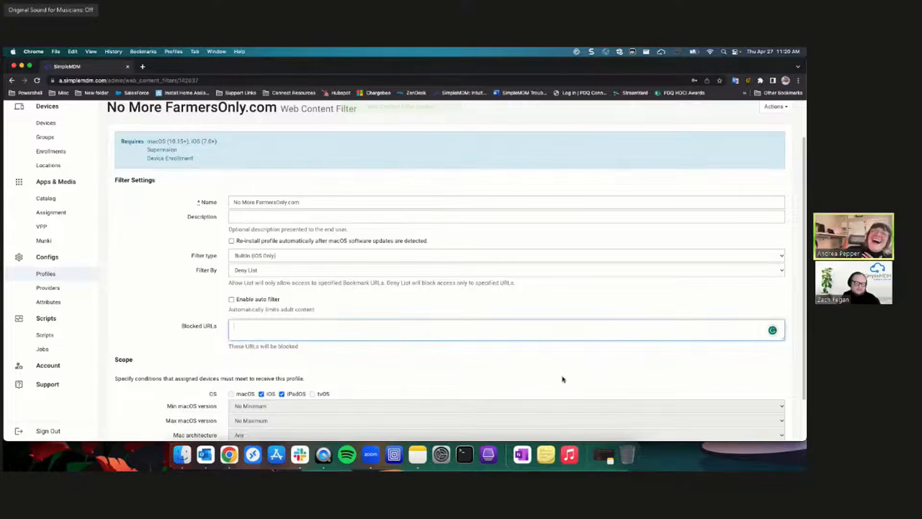
{"action": "type", "text": "https?"}
{"action": "key", "text": "BackSpace"}
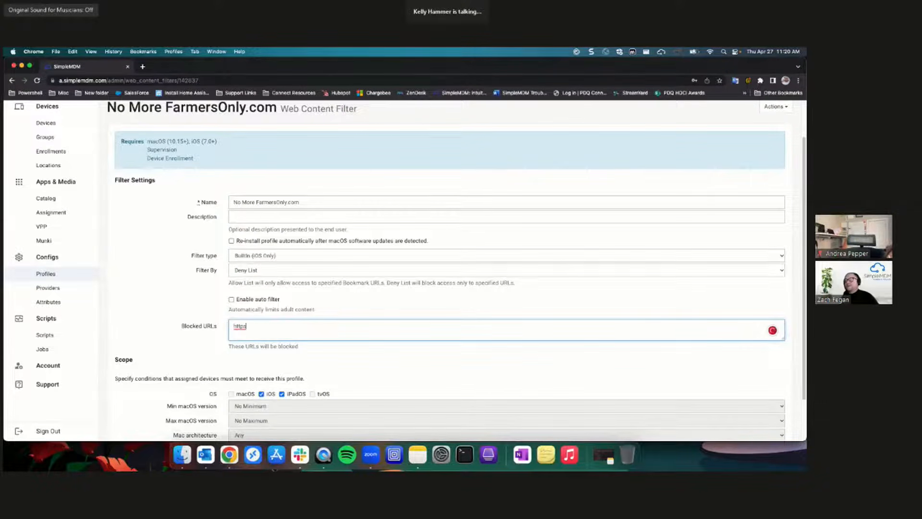
{"action": "type", "text": "://farmersonly"}
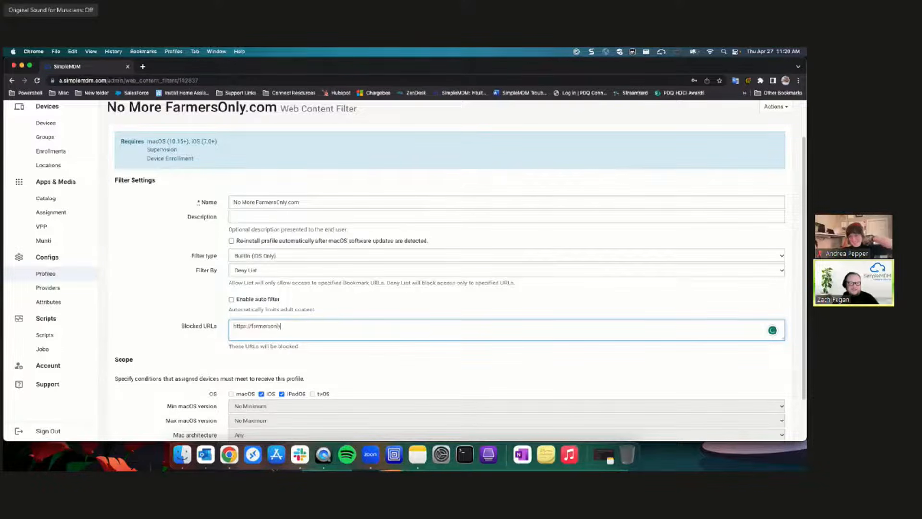
{"action": "type", "text": ".com"}
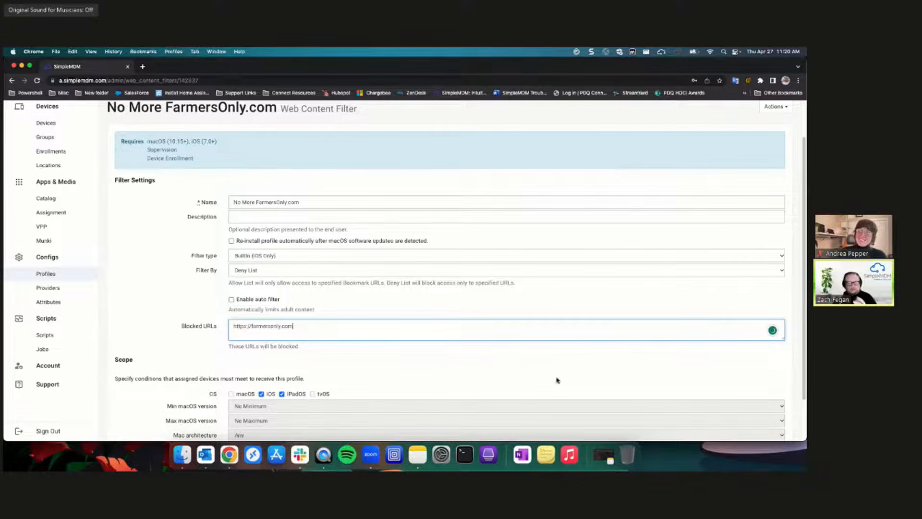
Enable the auto filter that limits adult content and save the web content filter.
{"action": "left_click", "coordinate": [231, 300]}
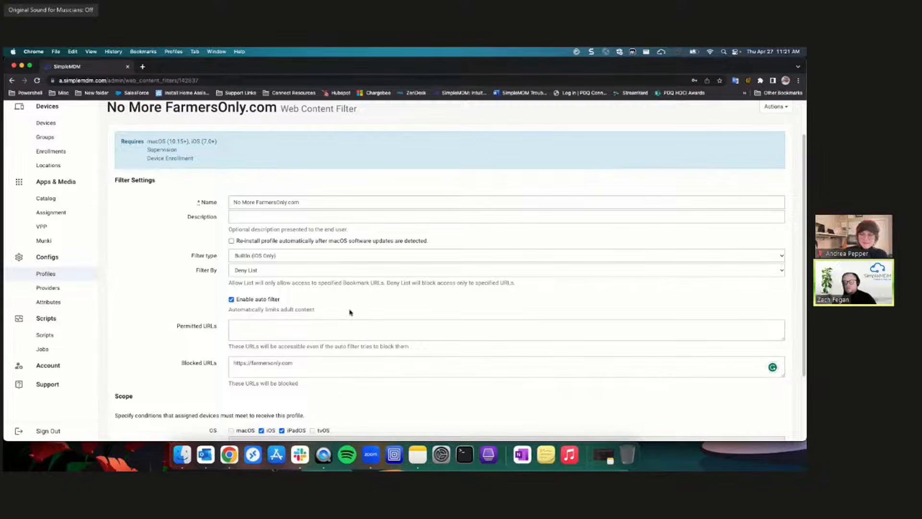
{"action": "scroll", "coordinate": [313, 306], "scroll_direction": "down", "scroll_amount": 2}
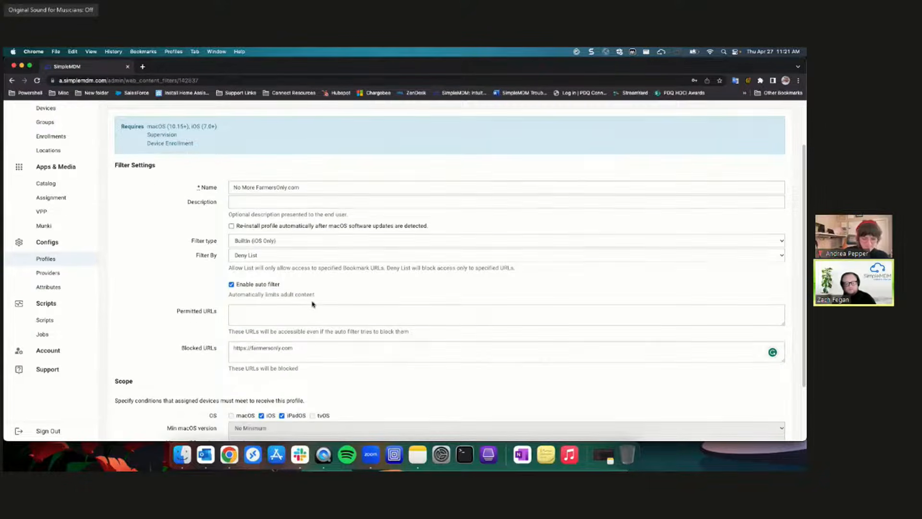
{"action": "scroll", "coordinate": [322, 307], "scroll_direction": "down", "scroll_amount": 3}
{"action": "scroll", "coordinate": [671, 377], "scroll_direction": "up", "scroll_amount": 5}
{"action": "scroll", "coordinate": [446, 313], "scroll_direction": "down", "scroll_amount": 5}
{"action": "left_click", "coordinate": [774, 406]}
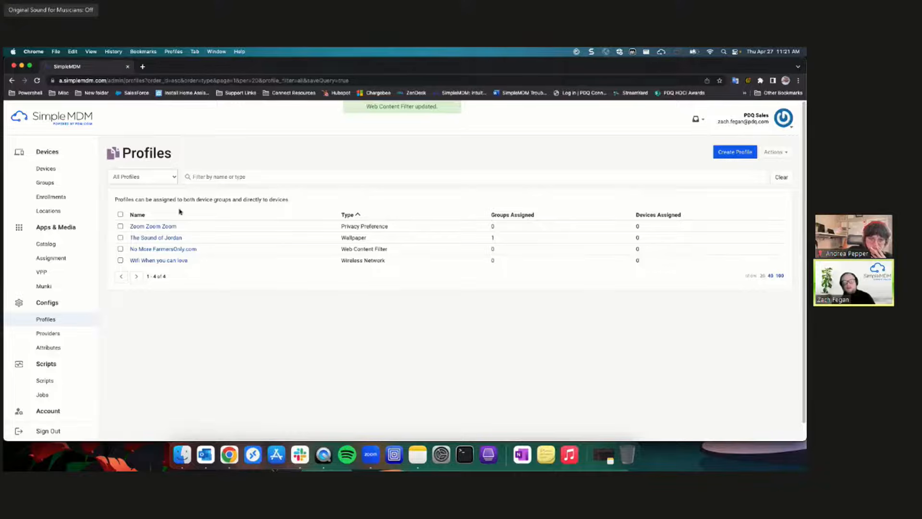
Assign the No More FarmersOnly.com profile to the Death Star group.
{"action": "left_click", "coordinate": [78, 187]}
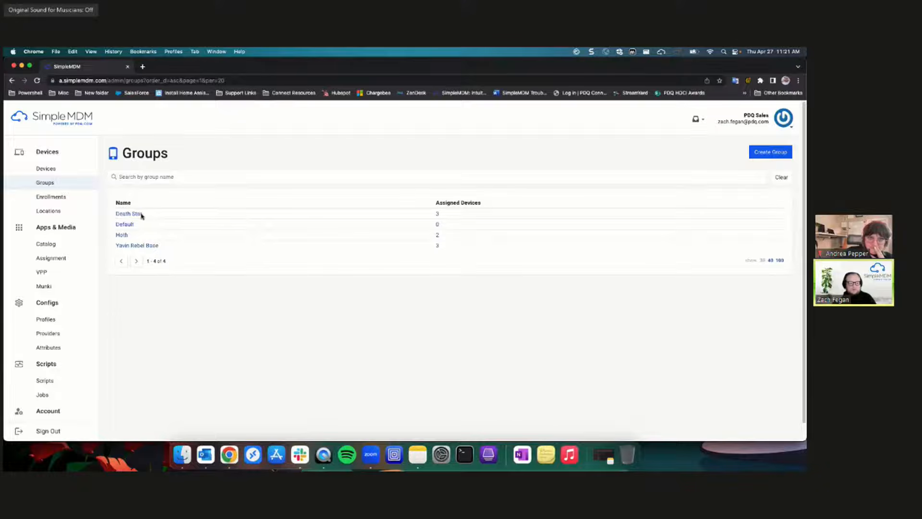
{"action": "left_click", "coordinate": [140, 214]}
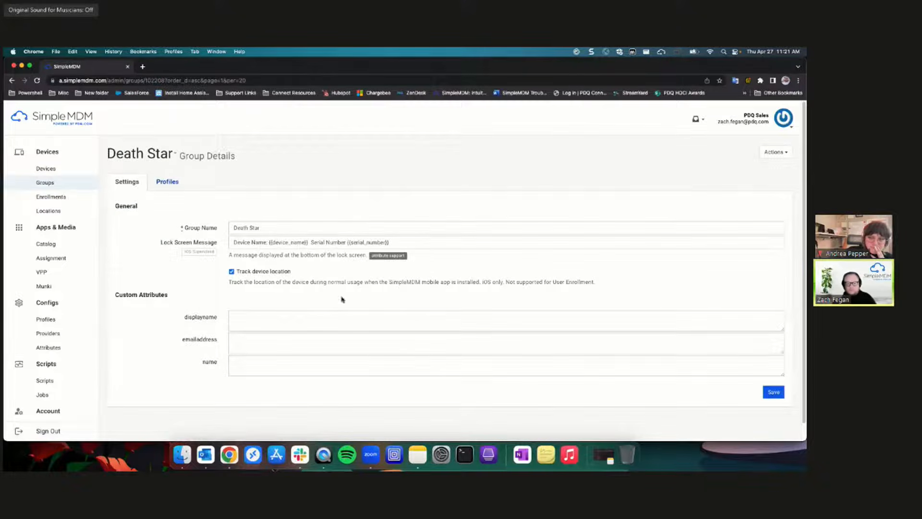
{"action": "left_click", "coordinate": [168, 180]}
{"action": "left_click", "coordinate": [729, 209]}
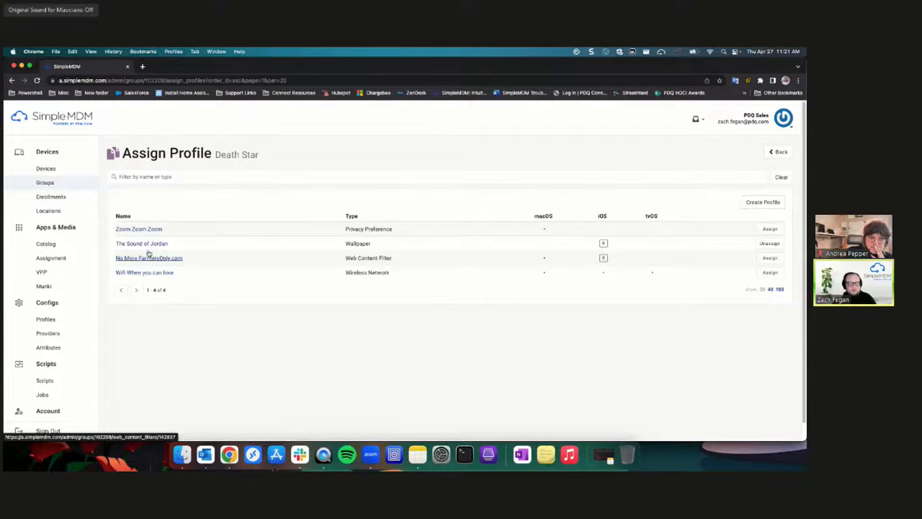
{"action": "left_click", "coordinate": [770, 258]}
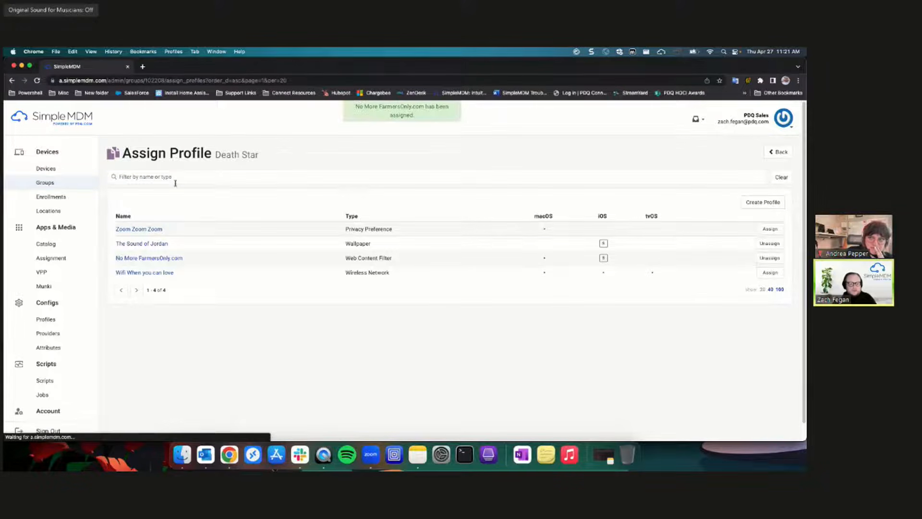
Narrow the browser window on the device list to uncover the mirrored iPad, and start a new Single App Lock profile.
{"action": "left_click", "coordinate": [67, 169]}
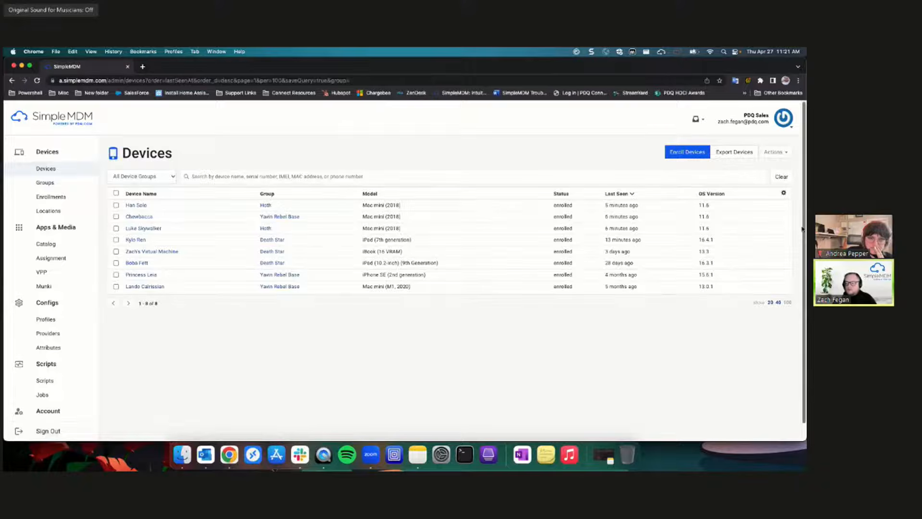
{"action": "left_click_drag", "start_coordinate": [805, 228], "coordinate": [521, 249]}
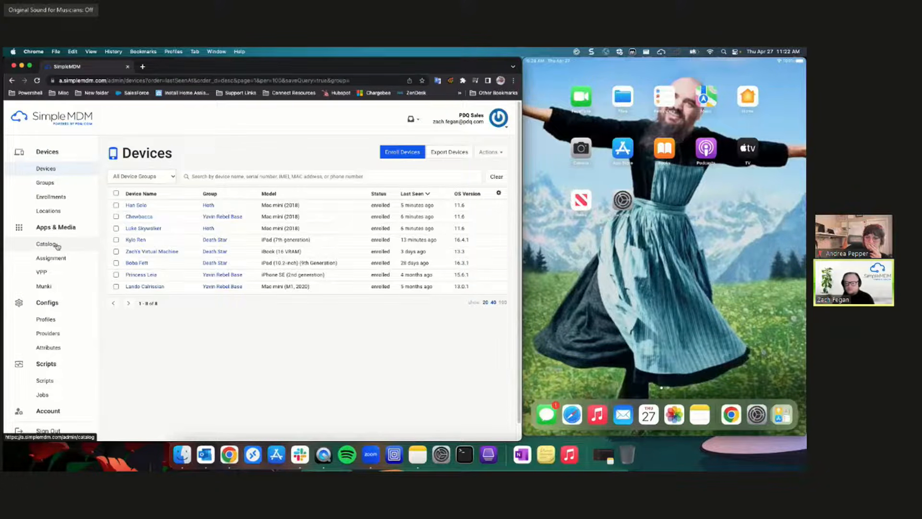
{"action": "left_click", "coordinate": [62, 319]}
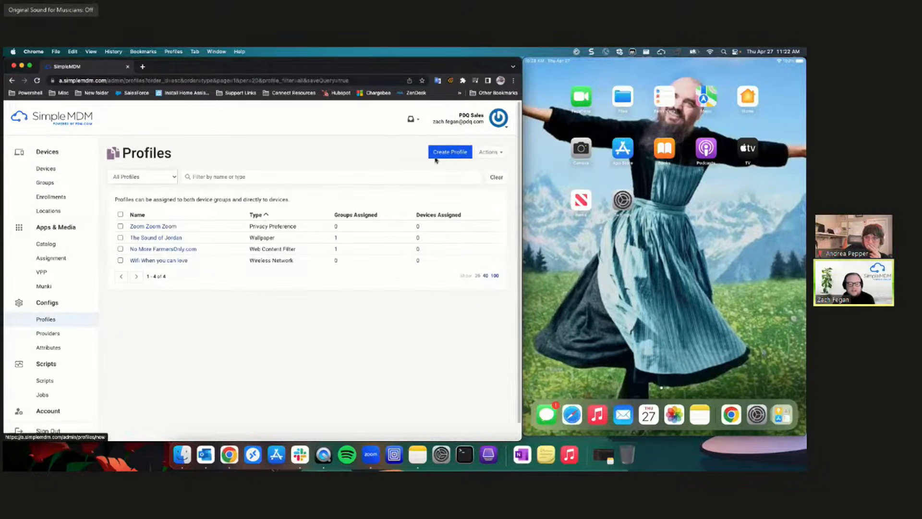
{"action": "left_click", "coordinate": [440, 154]}
{"action": "scroll", "coordinate": [187, 354], "scroll_direction": "down", "scroll_amount": 5}
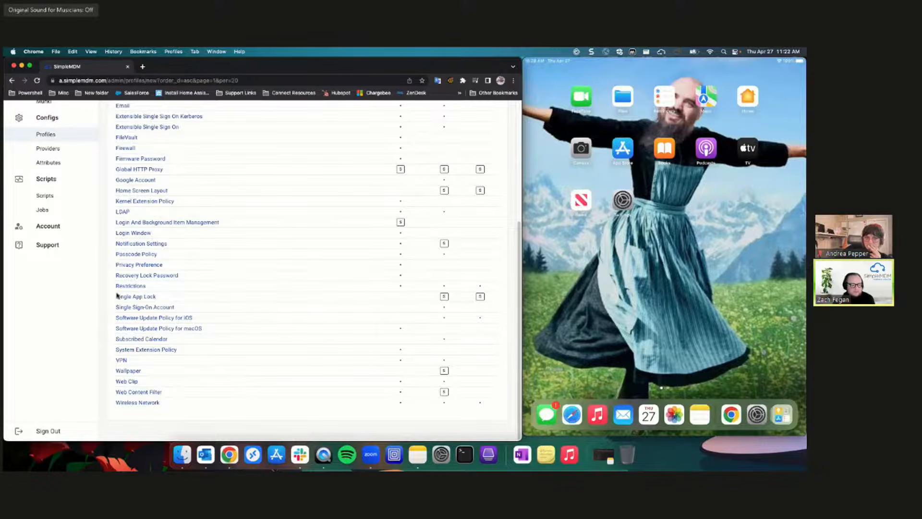
{"action": "left_click", "coordinate": [134, 298]}
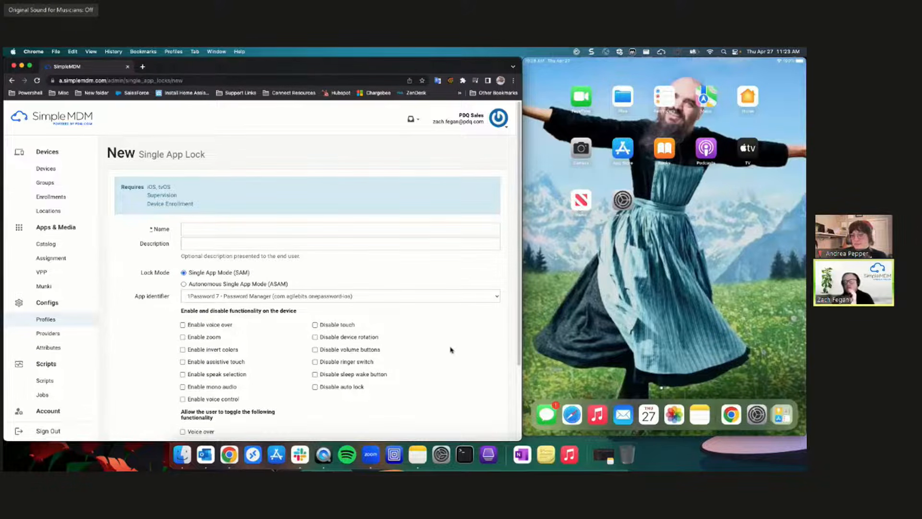
Name the app lock profile Chrome Only, choose Chrome (com.google.chrome.ios) as its app identifier in Single App Mode, and save it.
{"action": "left_click", "coordinate": [231, 229]}
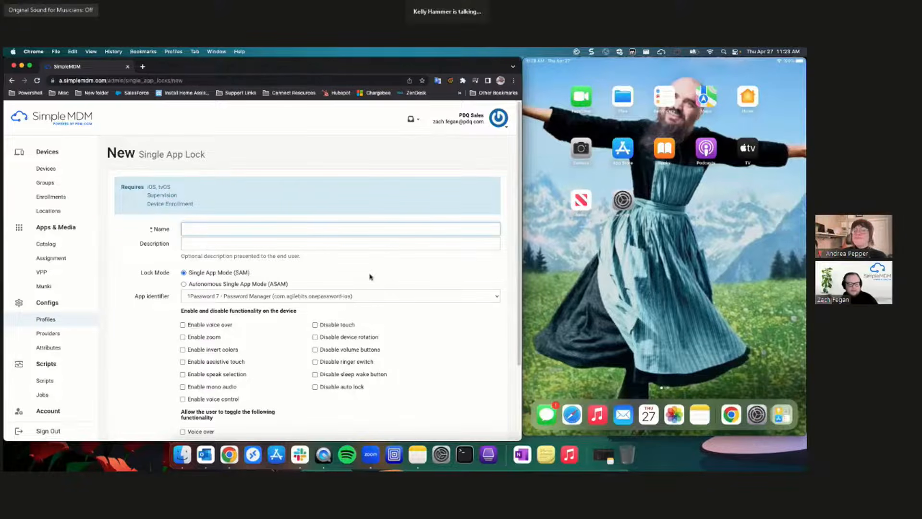
{"action": "type", "text": "Chrome Only"}
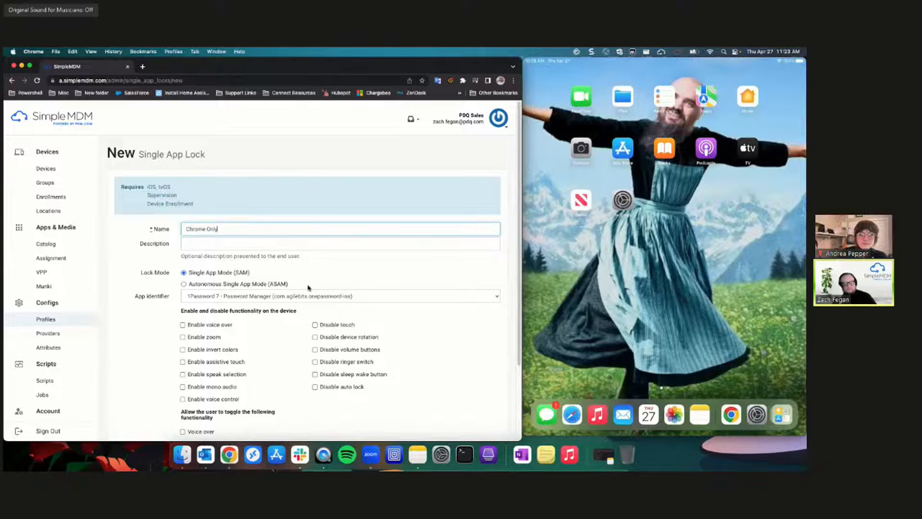
{"action": "scroll", "coordinate": [445, 395], "scroll_direction": "down", "scroll_amount": 1}
{"action": "scroll", "coordinate": [400, 337], "scroll_direction": "down", "scroll_amount": 1}
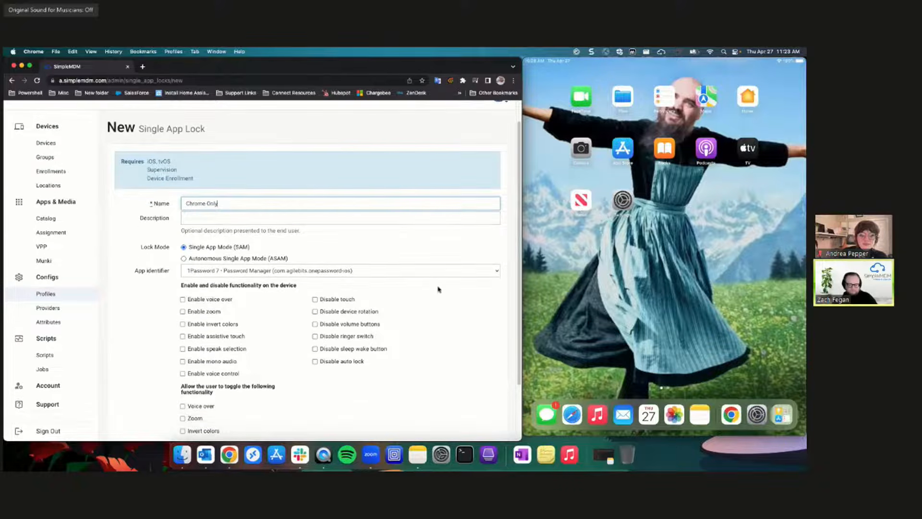
{"action": "left_click", "coordinate": [441, 270]}
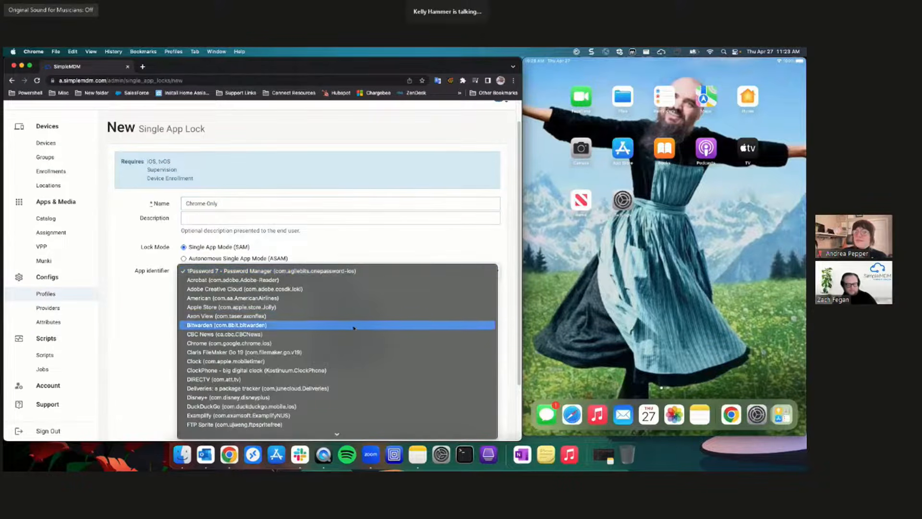
{"action": "left_click", "coordinate": [329, 343]}
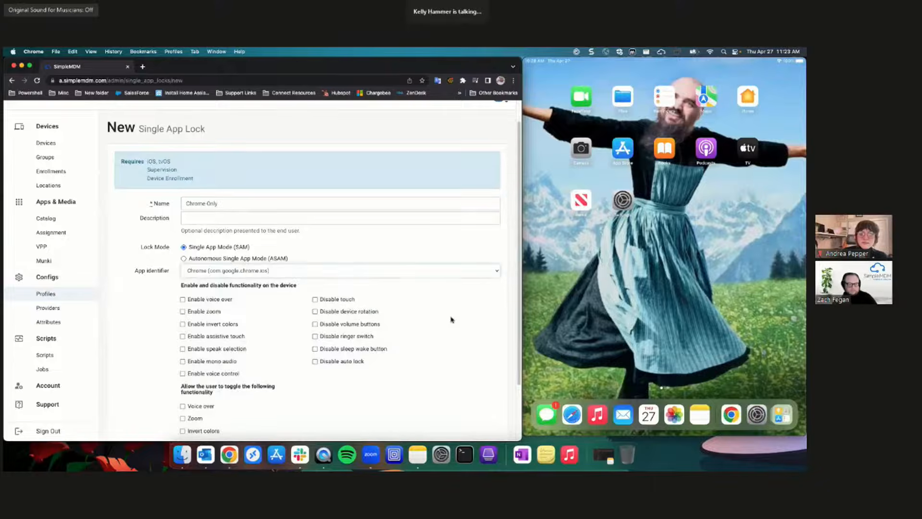
{"action": "scroll", "coordinate": [452, 320], "scroll_direction": "down", "scroll_amount": 5}
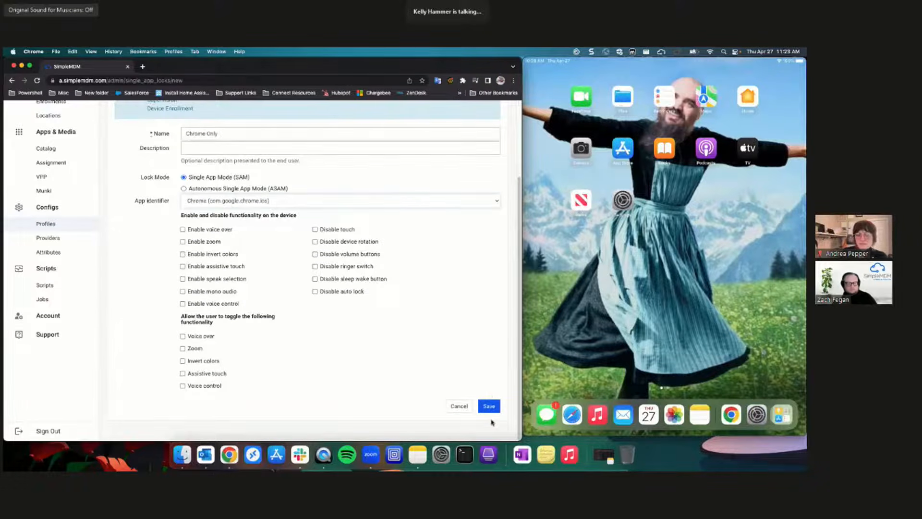
{"action": "left_click", "coordinate": [489, 406]}
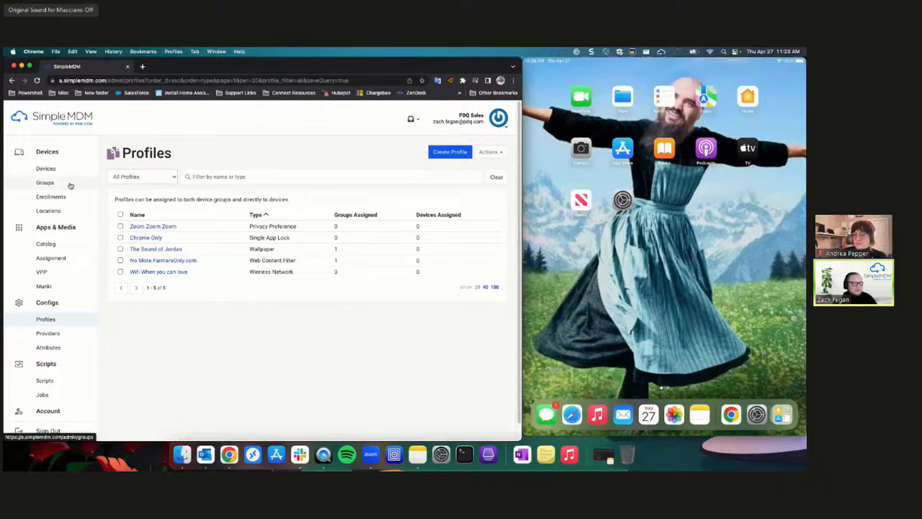
Assign the Chrome Only profile to the Death Star group.
{"action": "left_click", "coordinate": [70, 185]}
{"action": "left_click", "coordinate": [128, 214]}
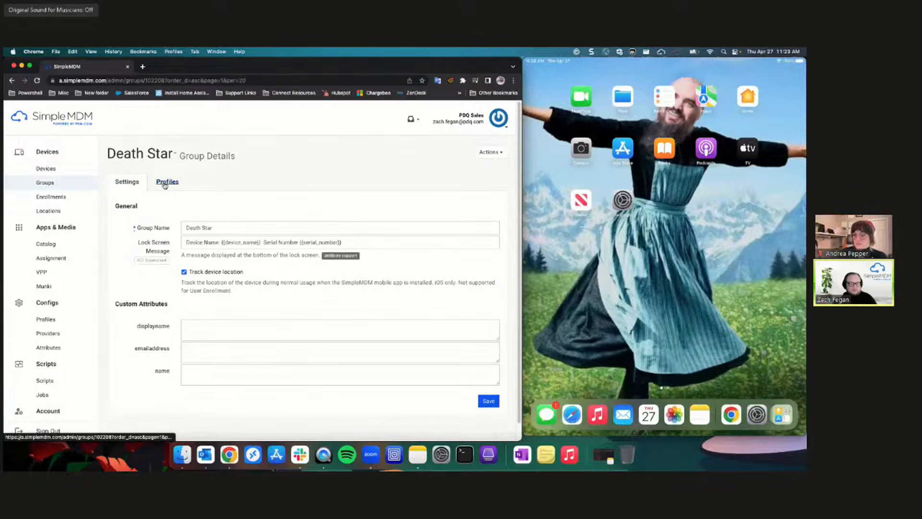
{"action": "left_click", "coordinate": [166, 182]}
{"action": "left_click", "coordinate": [445, 206]}
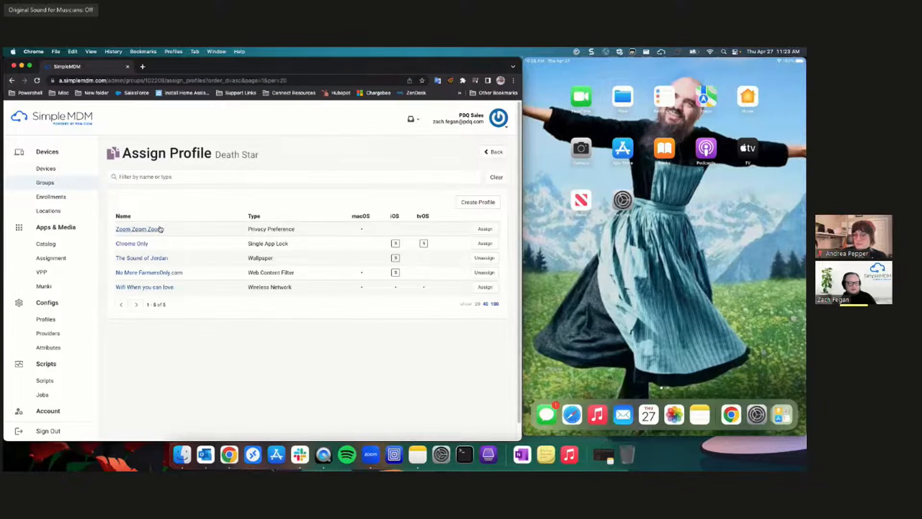
{"action": "left_click", "coordinate": [485, 243]}
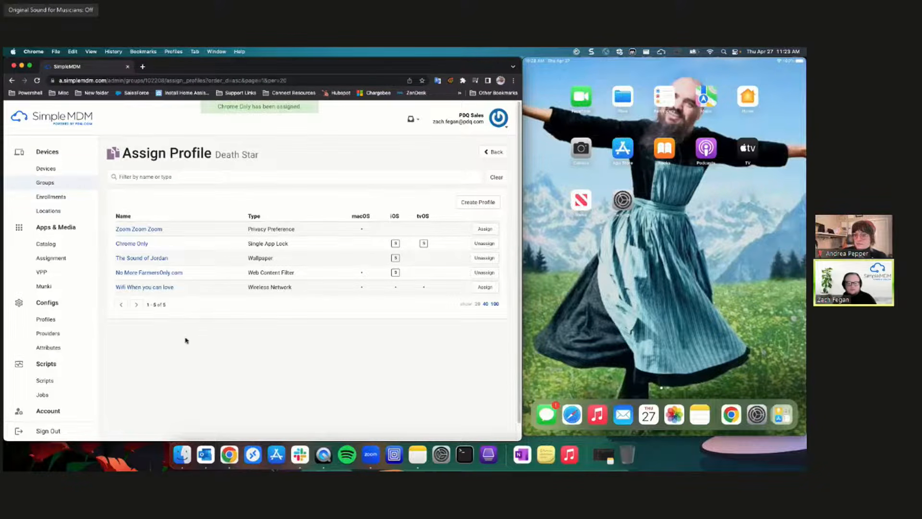
View the device list, and reopen the profiles assigned to the Death Star group.
{"action": "left_click", "coordinate": [45, 169]}
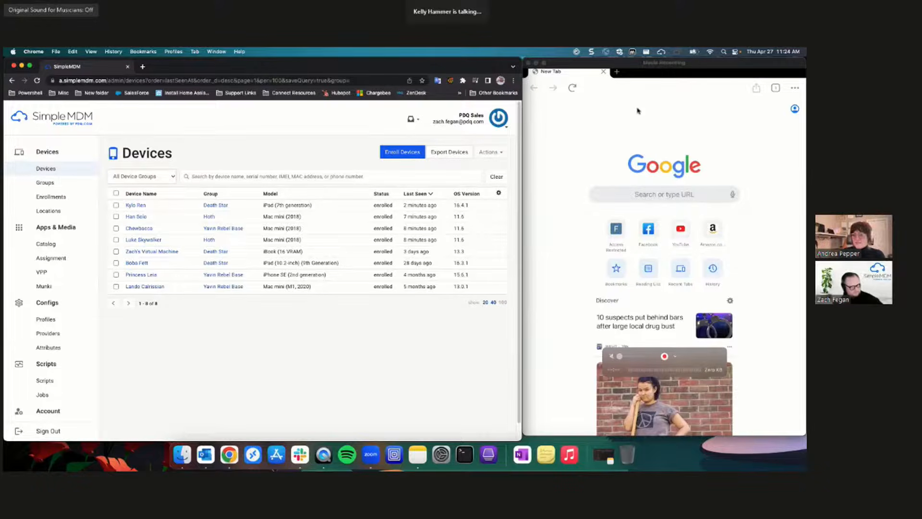
{"action": "left_click", "coordinate": [60, 187]}
{"action": "left_click", "coordinate": [129, 216]}
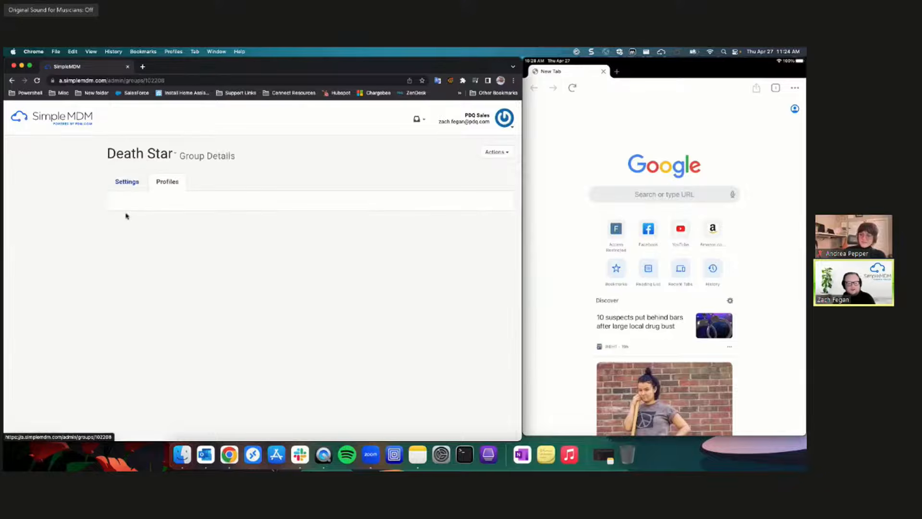
{"action": "left_click", "coordinate": [172, 182]}
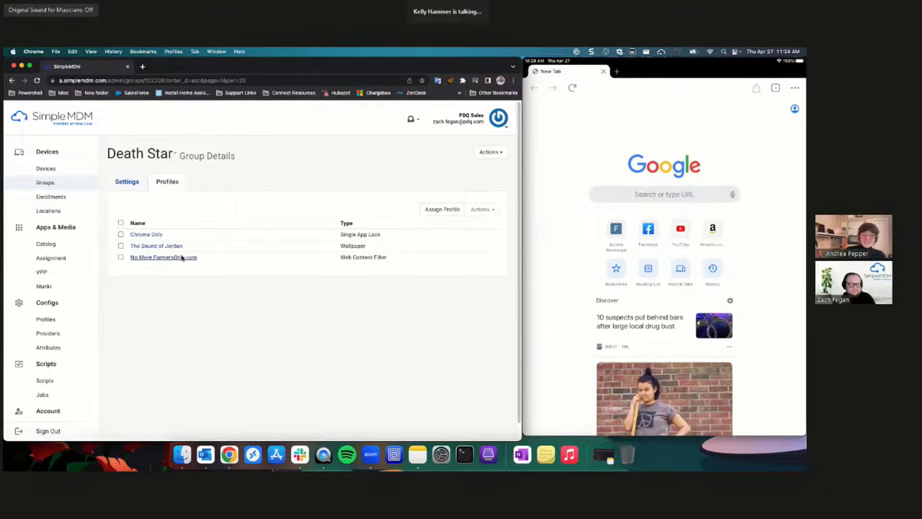